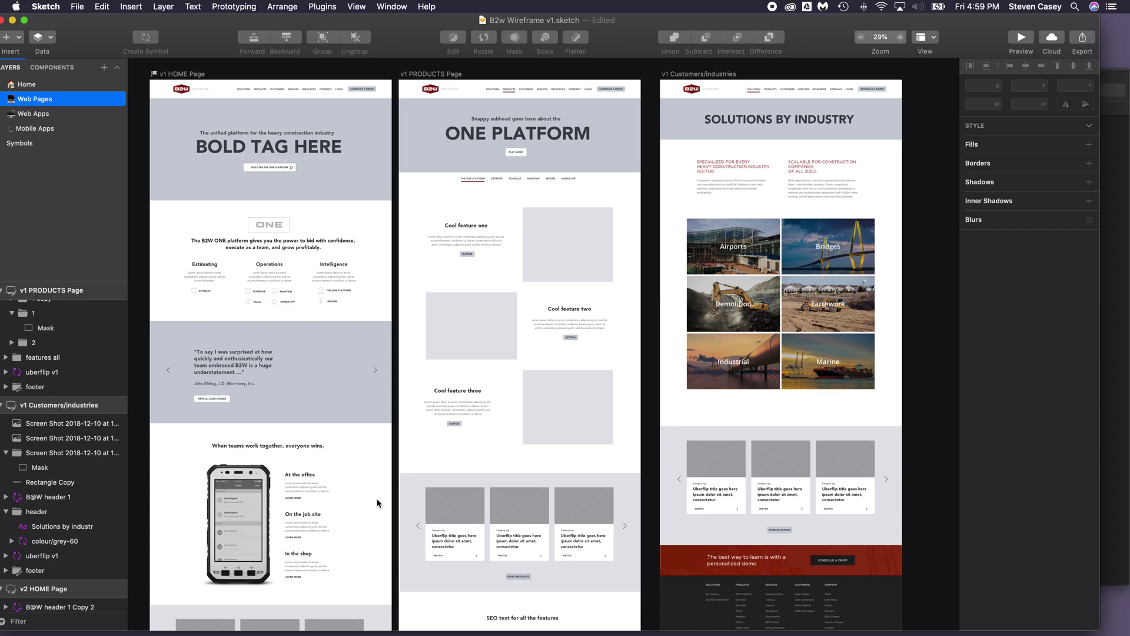
Examine the v1 home, products and customers/industries wireframes from their headers down to the footers
scroll(377, 503, "left", 2)
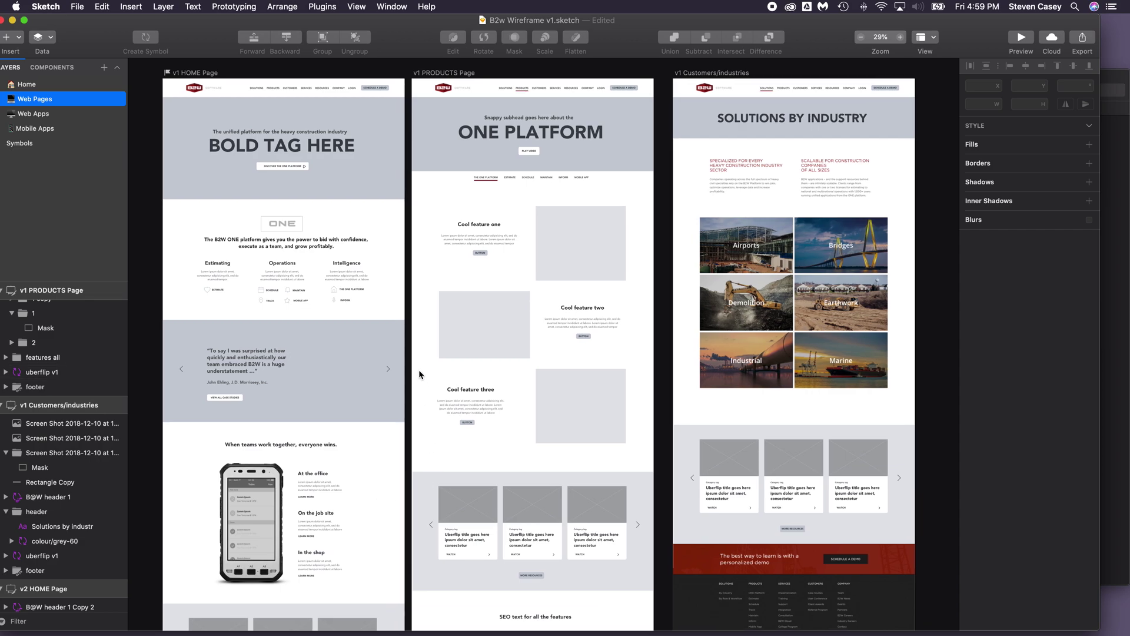
scroll(419, 375, "right", 1)
scroll(420, 375, "down", 1)
scroll(420, 375, "left", 1)
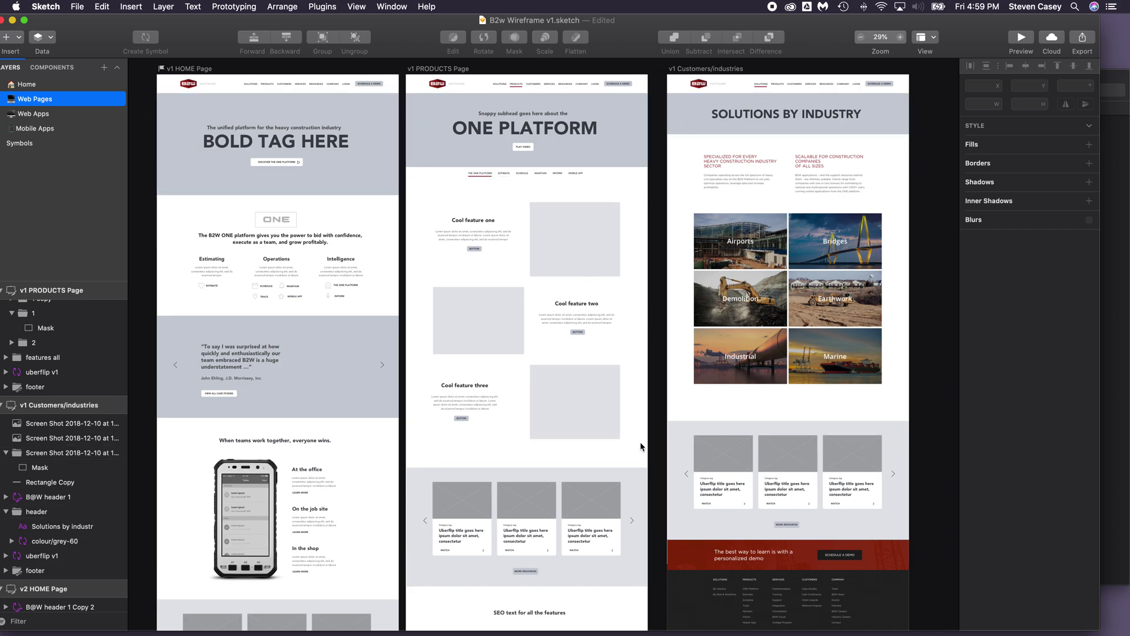
scroll(641, 446, "down", 10)
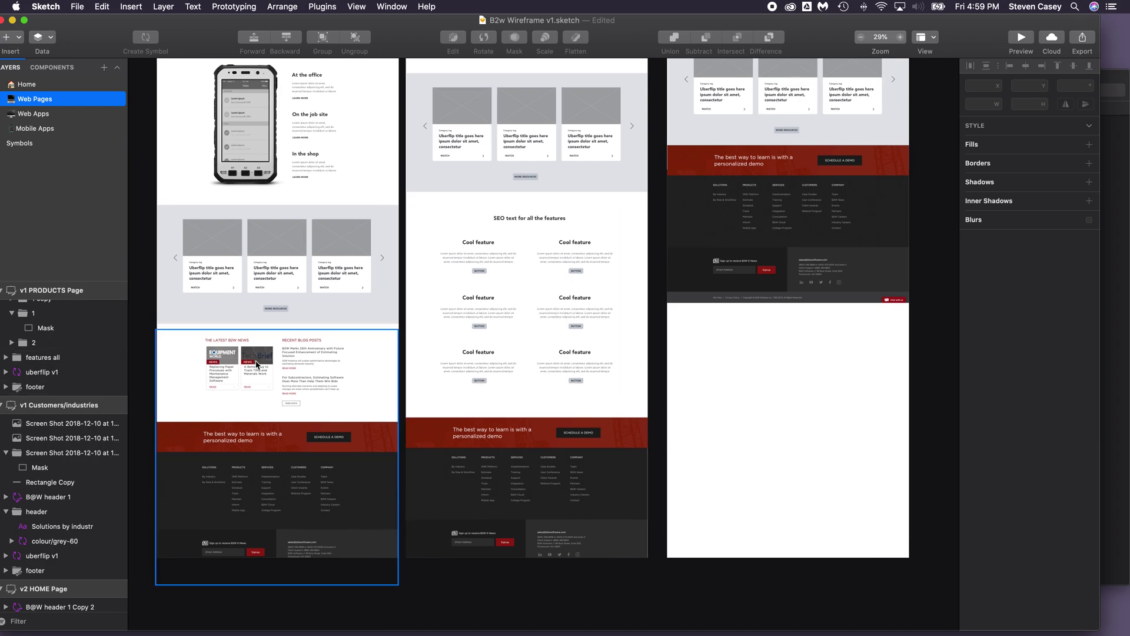
scroll(575, 362, "up", 7)
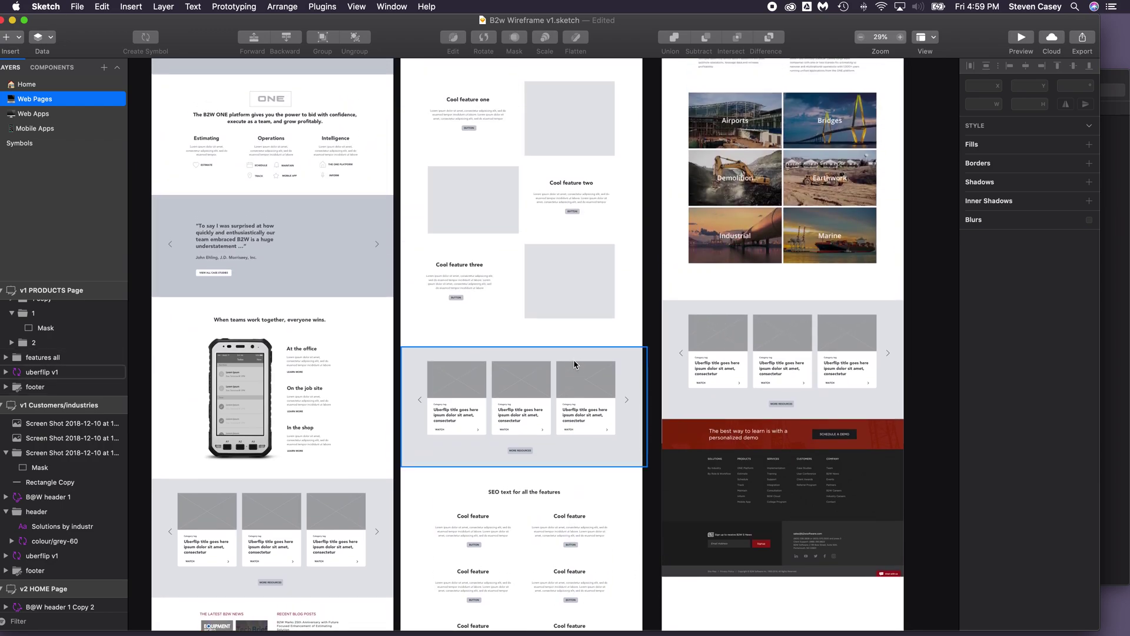
scroll(575, 363, "up", 3)
Examine the v2 home, products and customers/industries wireframes, including the sections below the hero areas
scroll(576, 364, "right", 15)
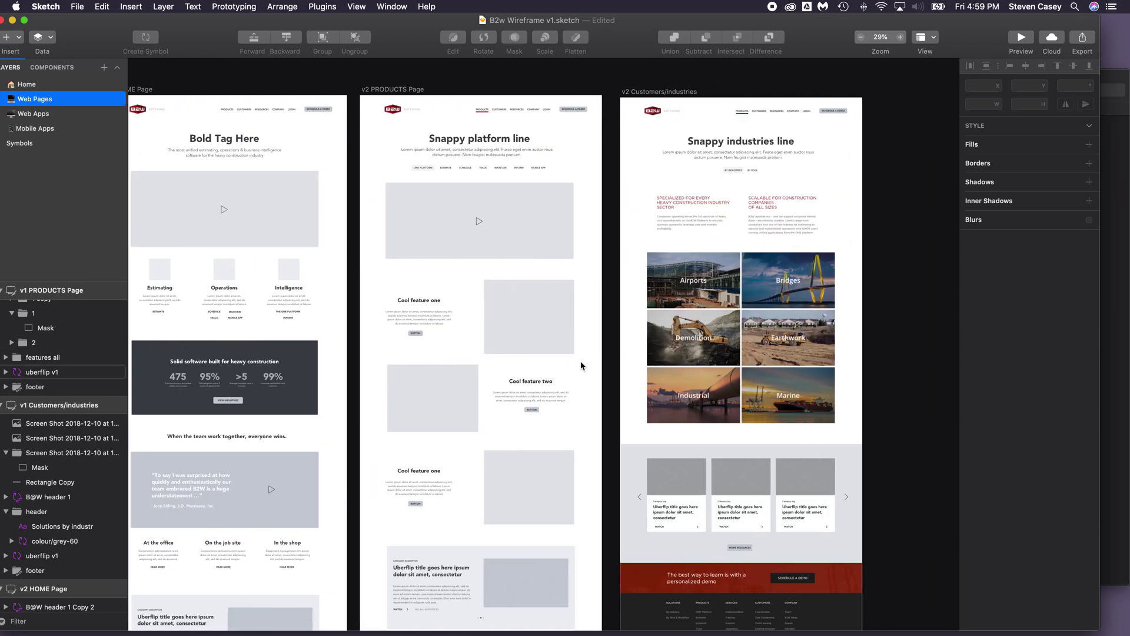
scroll(575, 365, "left", 2)
scroll(575, 365, "down", 1)
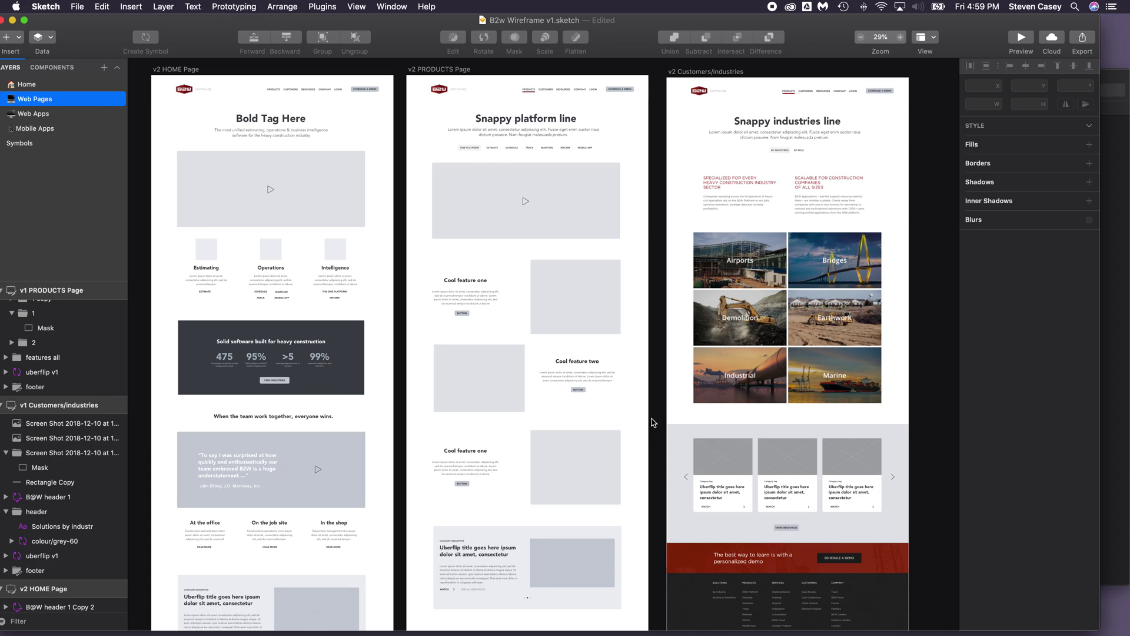
scroll(460, 436, "down", 3)
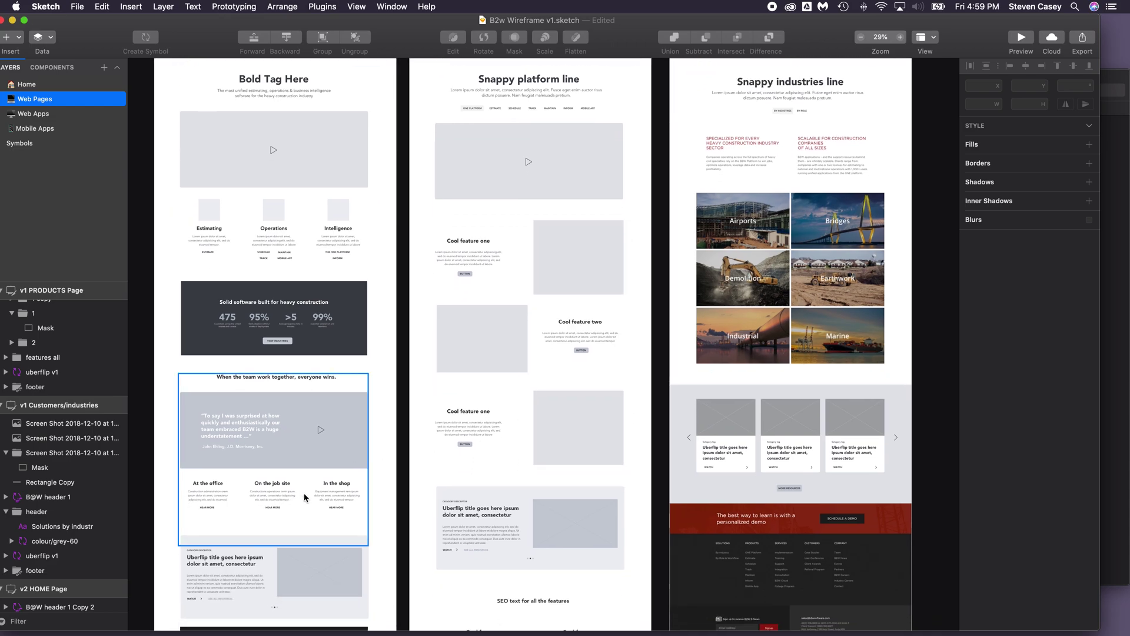
scroll(575, 438, "up", 3)
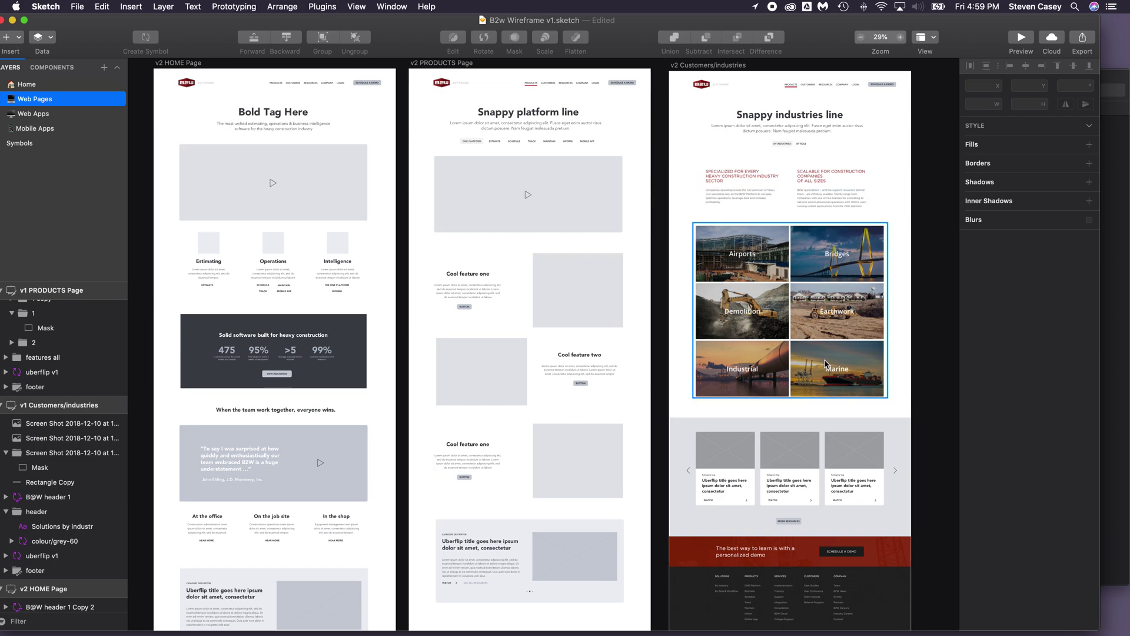
Review the v3 home, products and customers/industries wireframes down to their lower sections, and return to the v2 set
scroll(826, 363, "right", 15)
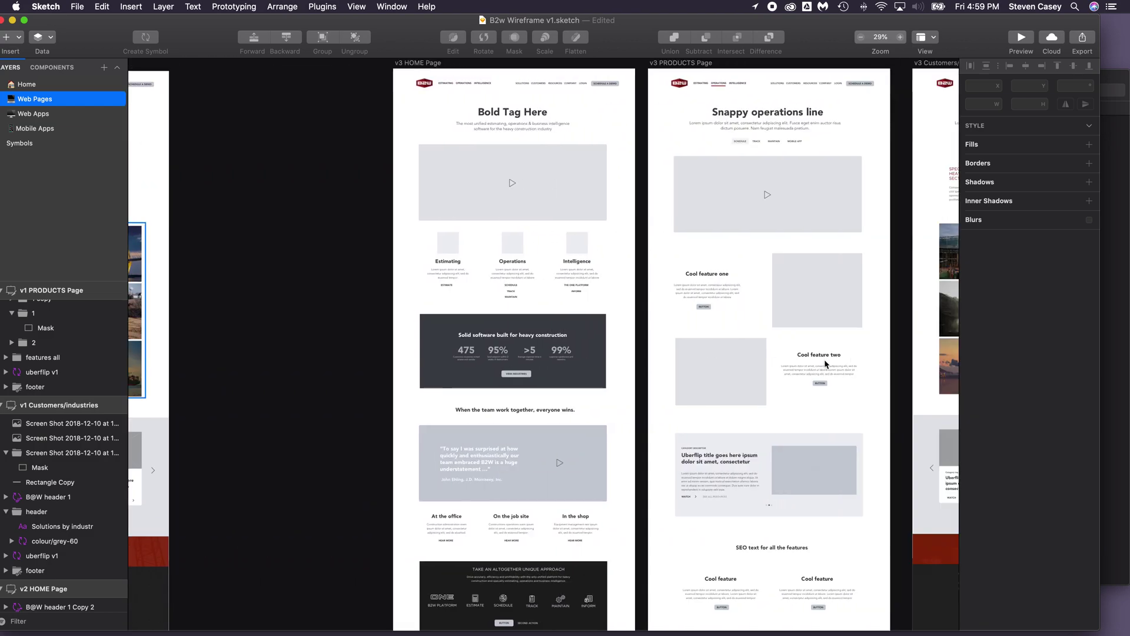
scroll(883, 377, "up", 1)
scroll(883, 377, "right", 1)
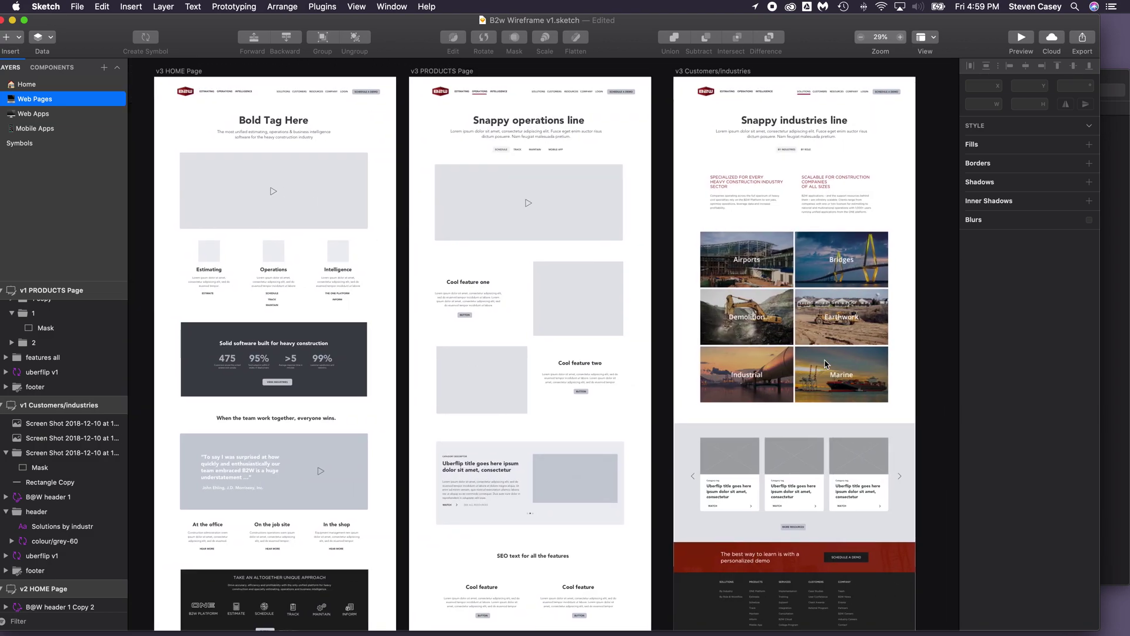
scroll(940, 382, "left", 2)
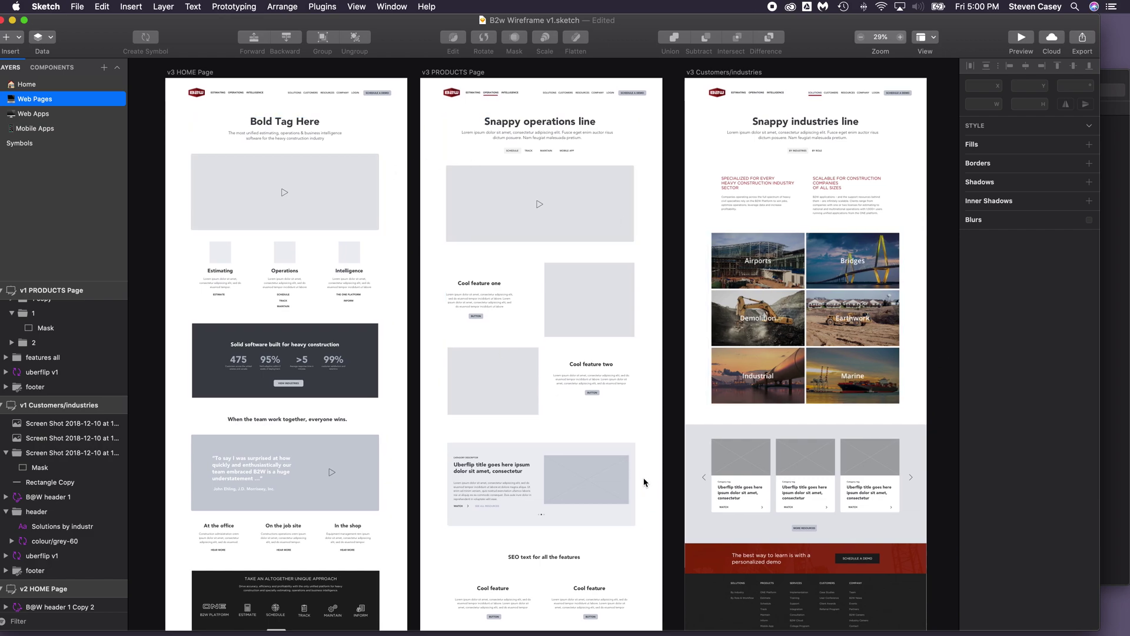
scroll(644, 482, "down", 5)
scroll(644, 482, "left", 3)
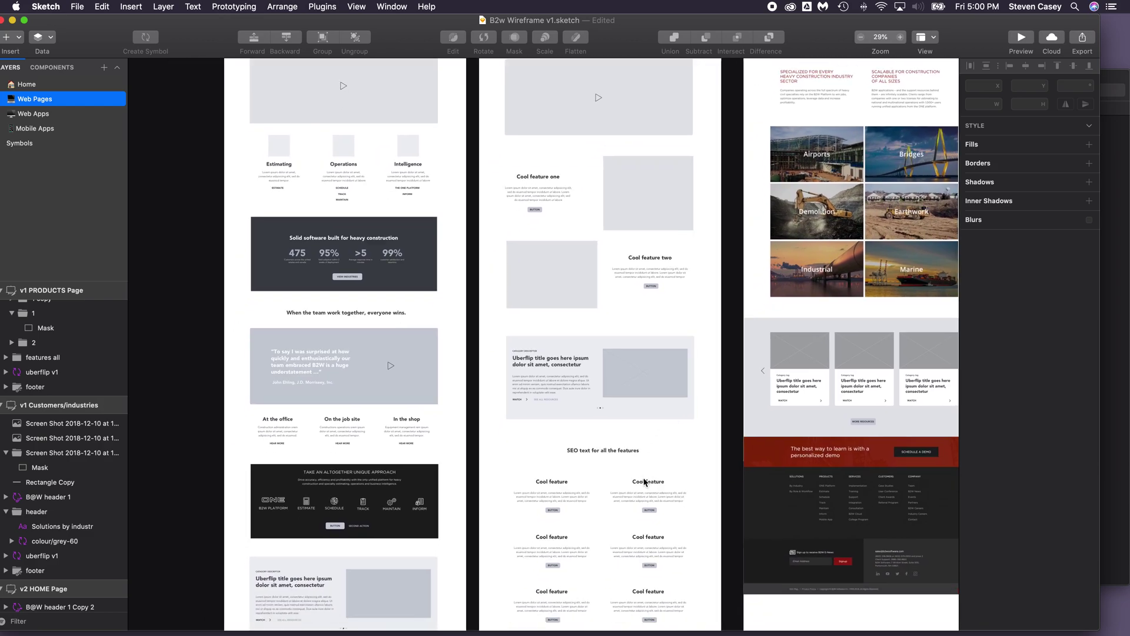
scroll(645, 482, "down", 5)
scroll(644, 482, "left", 2)
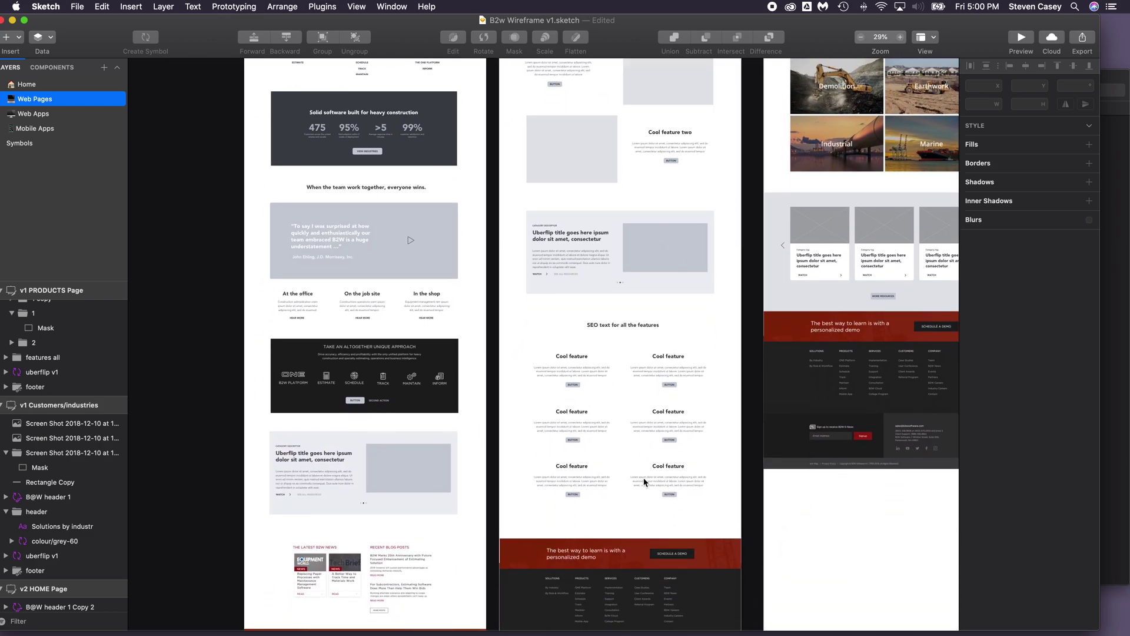
scroll(644, 482, "left", 10)
scroll(644, 482, "up", 2)
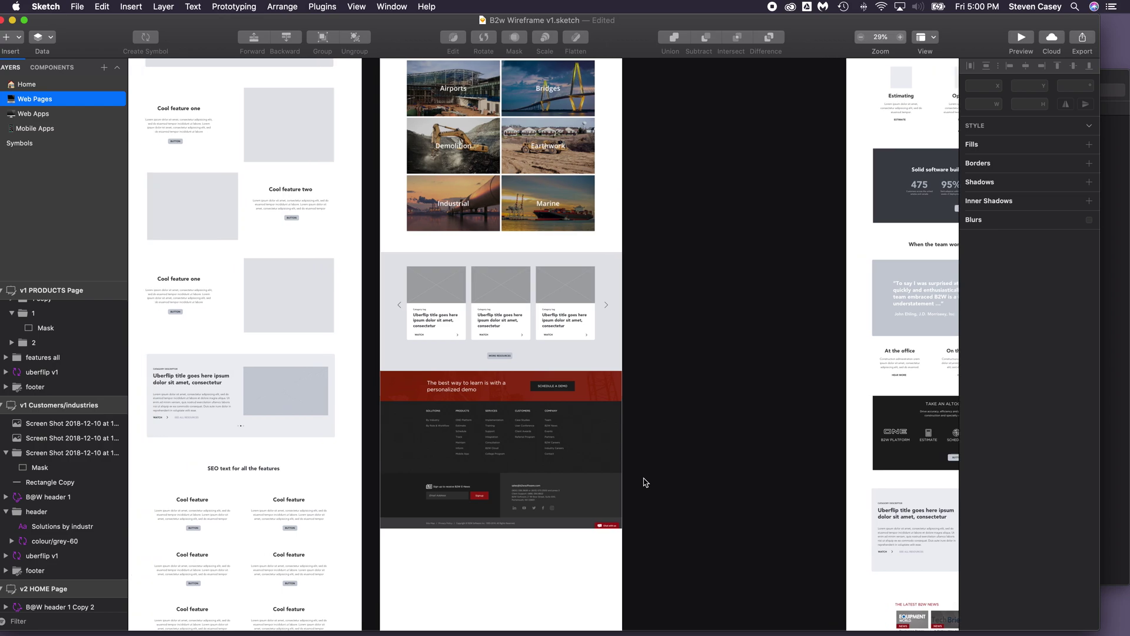
scroll(644, 482, "left", 4)
scroll(644, 482, "up", 3)
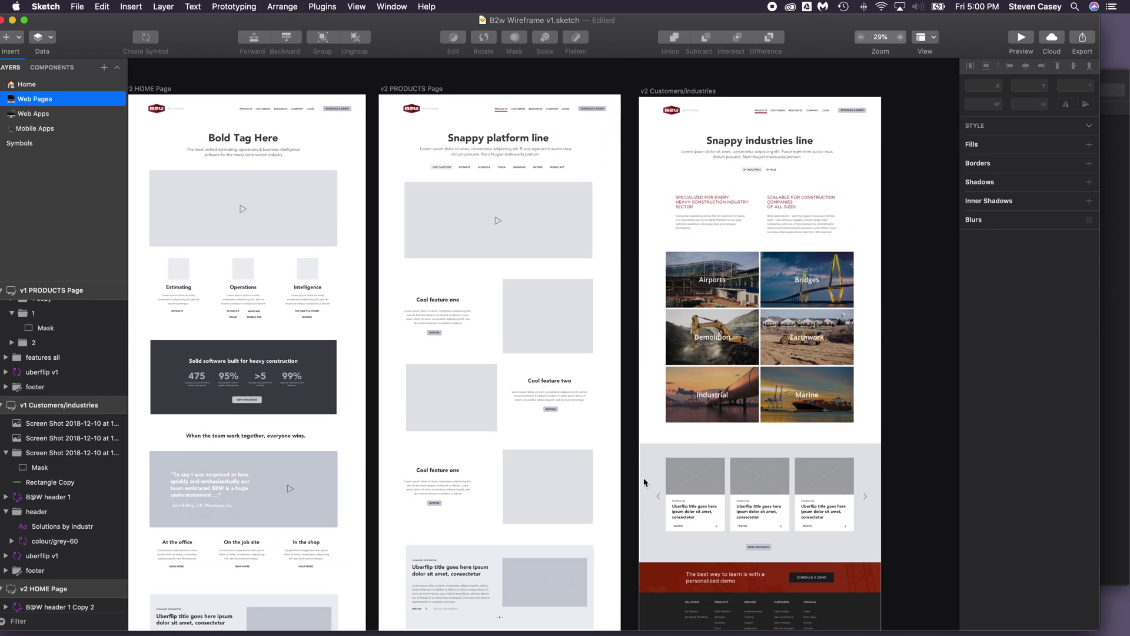
Move the wireframe window aside, switch to the B2W Design v3a NEW.sketch document, and enlarge its window to nearly fill the screen
mouse_move(190, 29)
left_mouse_down()
mouse_move(278, 91)
mouse_move(367, 223)
left_mouse_up()
left_click(179, 214)
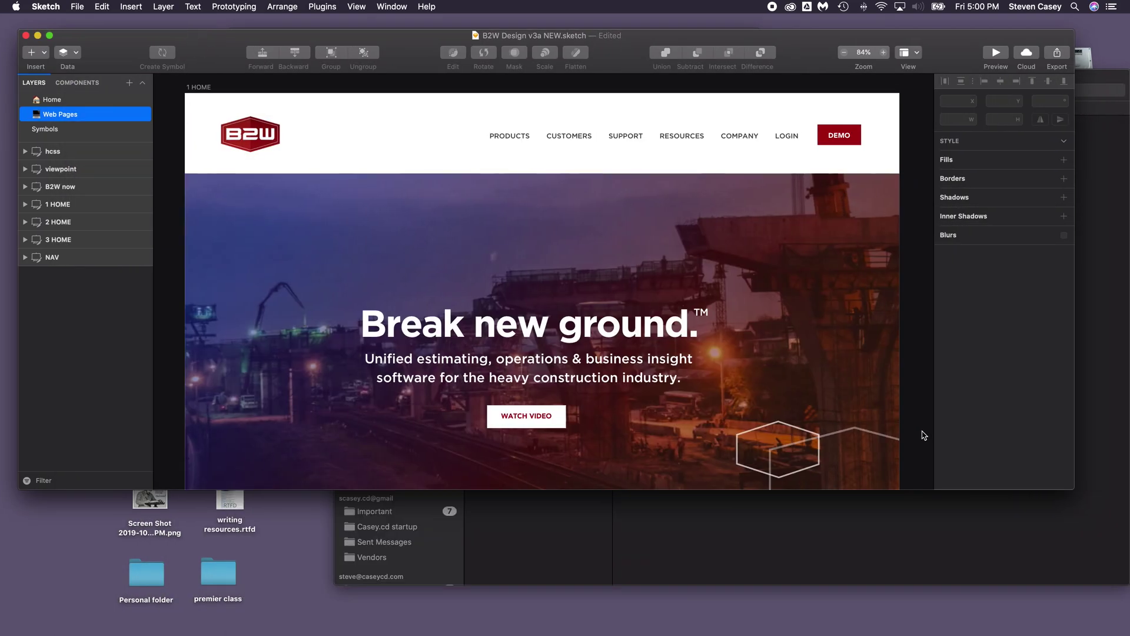
left_click_drag(1074, 488, 1118, 629)
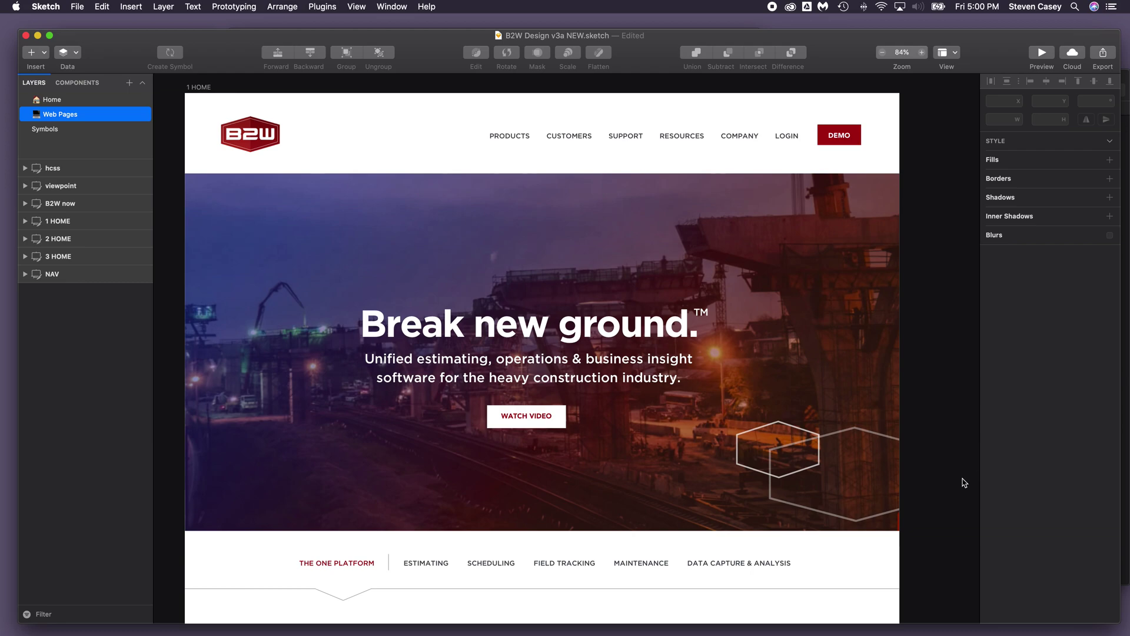
Review the 1 HOME artboard through the platform, facts, resources, testimonial, clients and teamwork sections, and return to its header
scroll(943, 508, "down", 10)
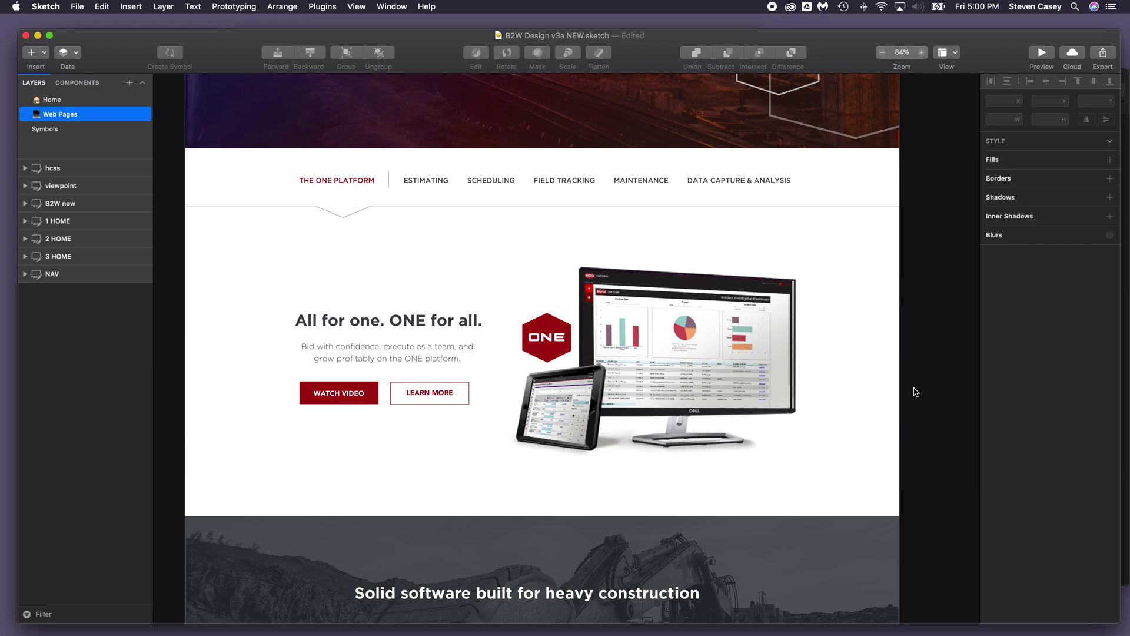
scroll(932, 497, "down", 1)
scroll(932, 498, "down", 10)
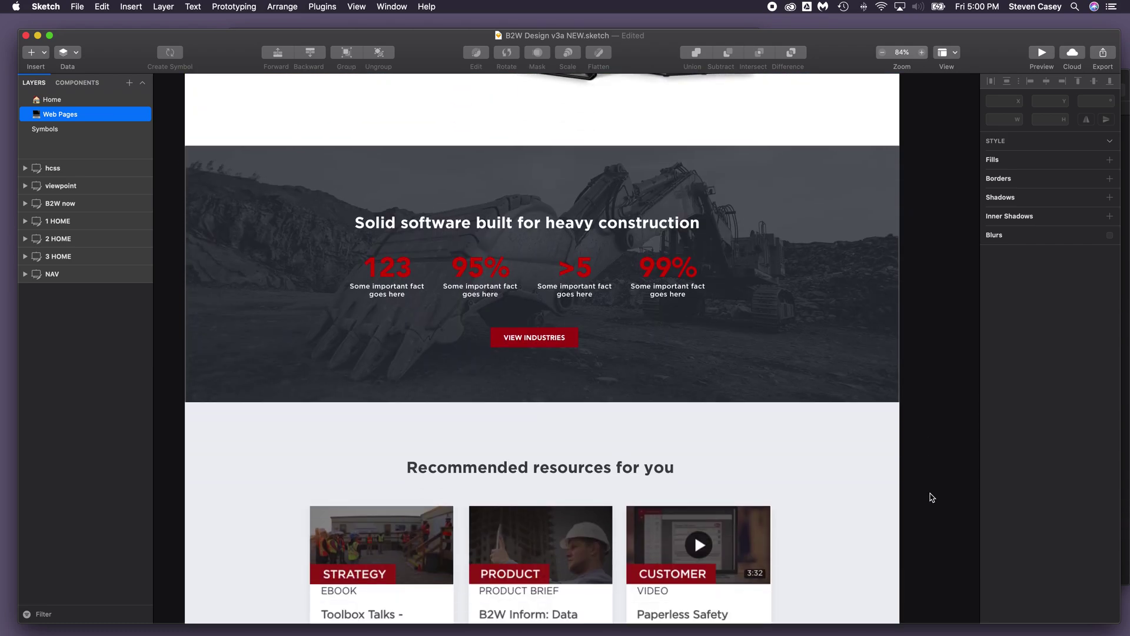
scroll(932, 498, "down", 5)
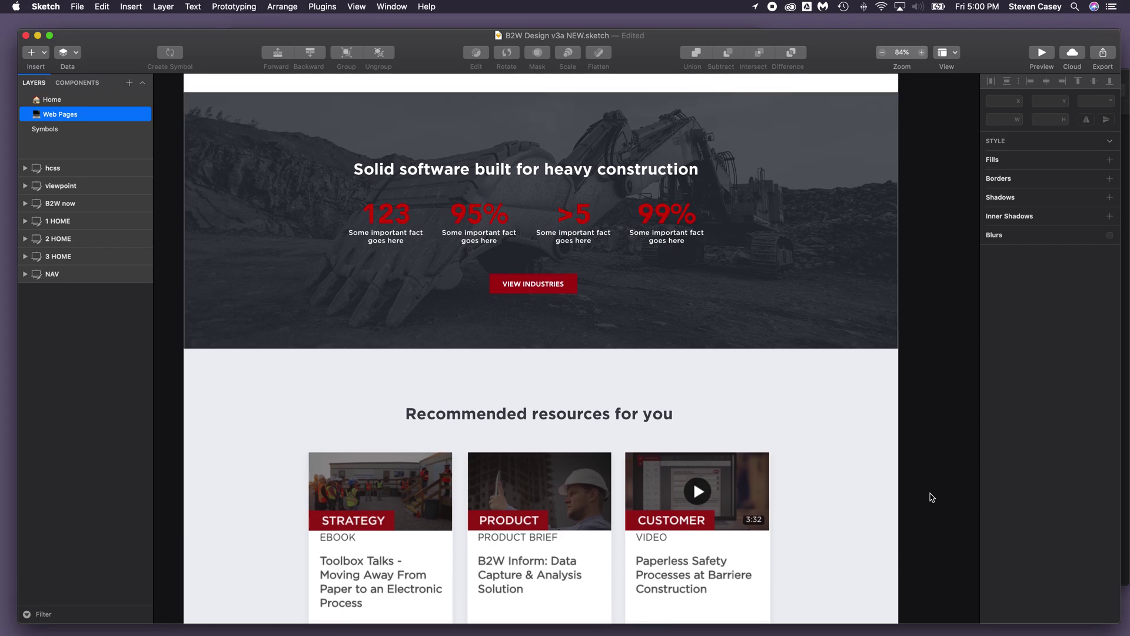
scroll(933, 497, "down", 10)
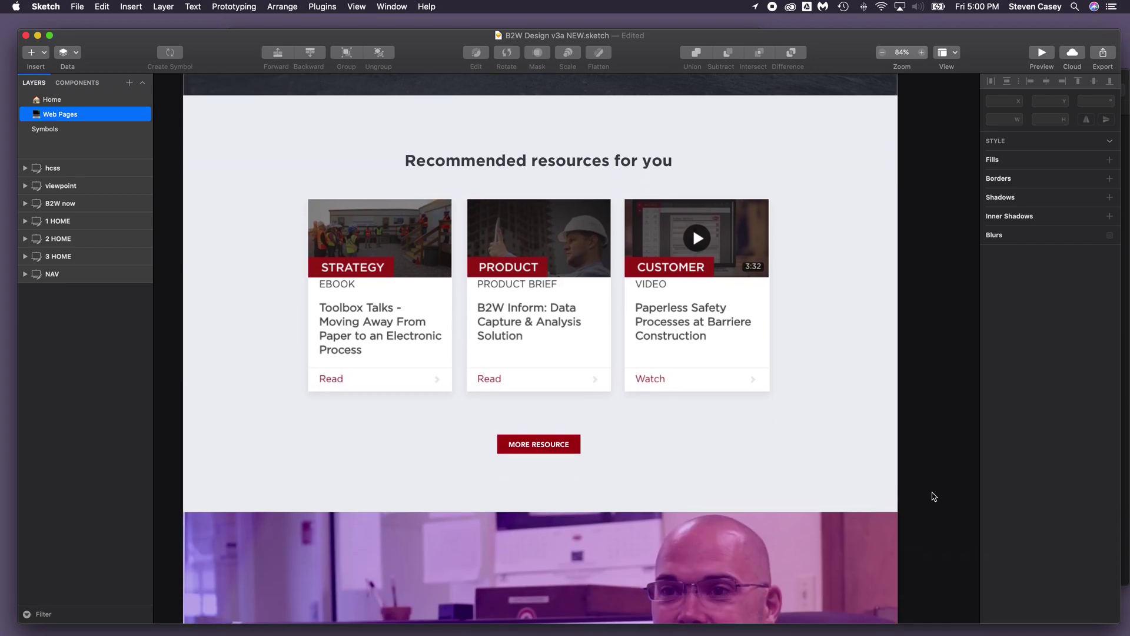
scroll(933, 498, "down", 4)
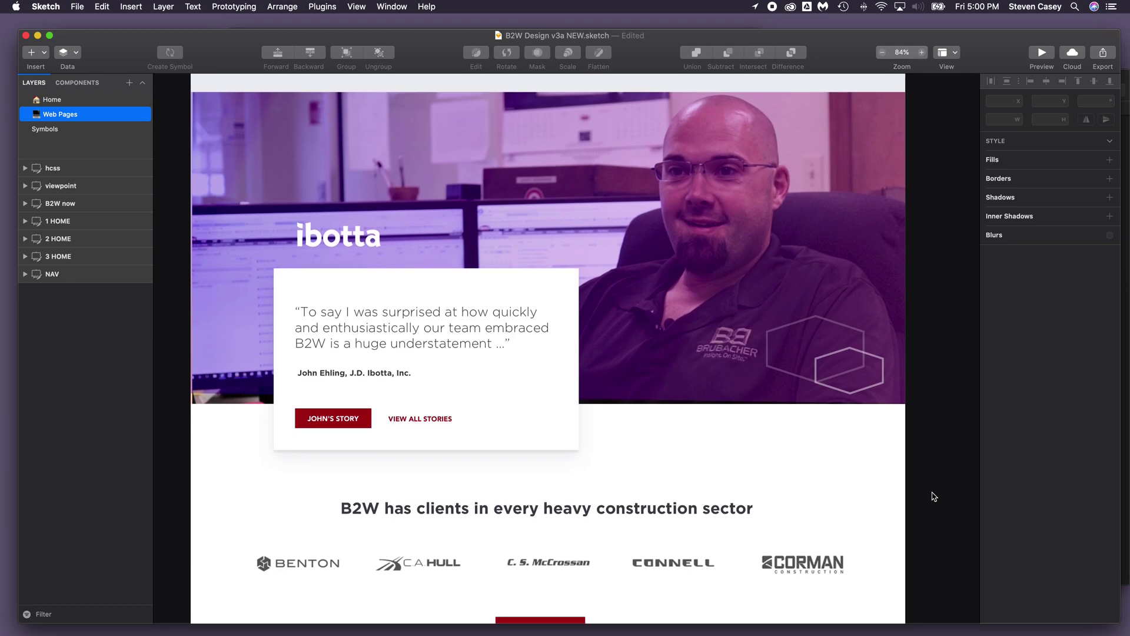
scroll(932, 498, "up", 3)
scroll(933, 497, "down", 11)
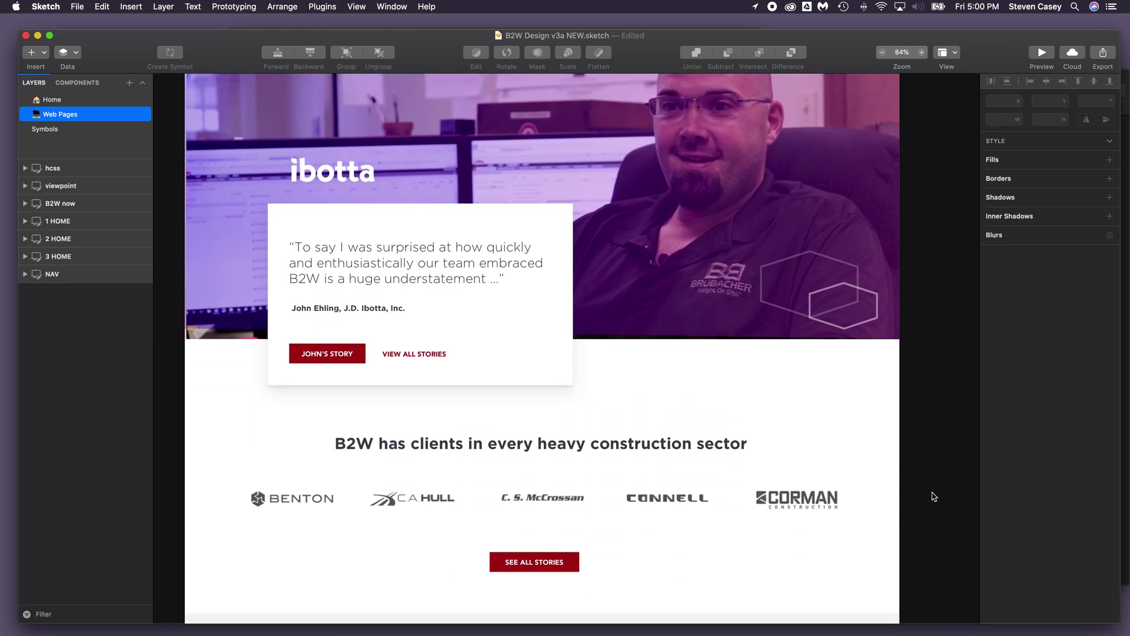
scroll(932, 497, "down", 4)
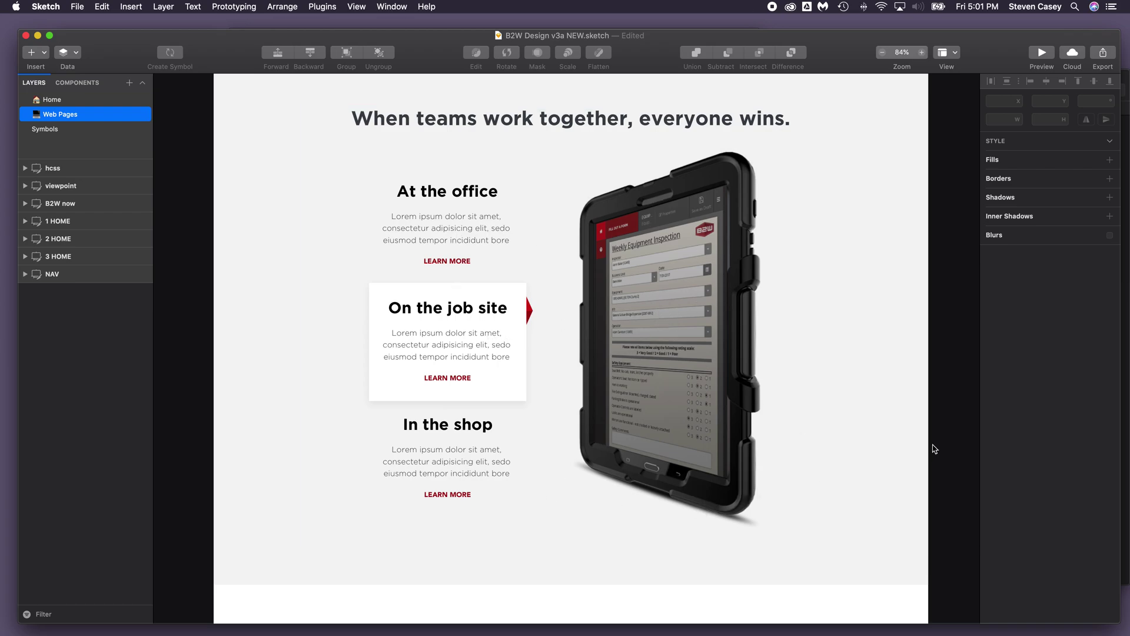
scroll(937, 448, "up", 15)
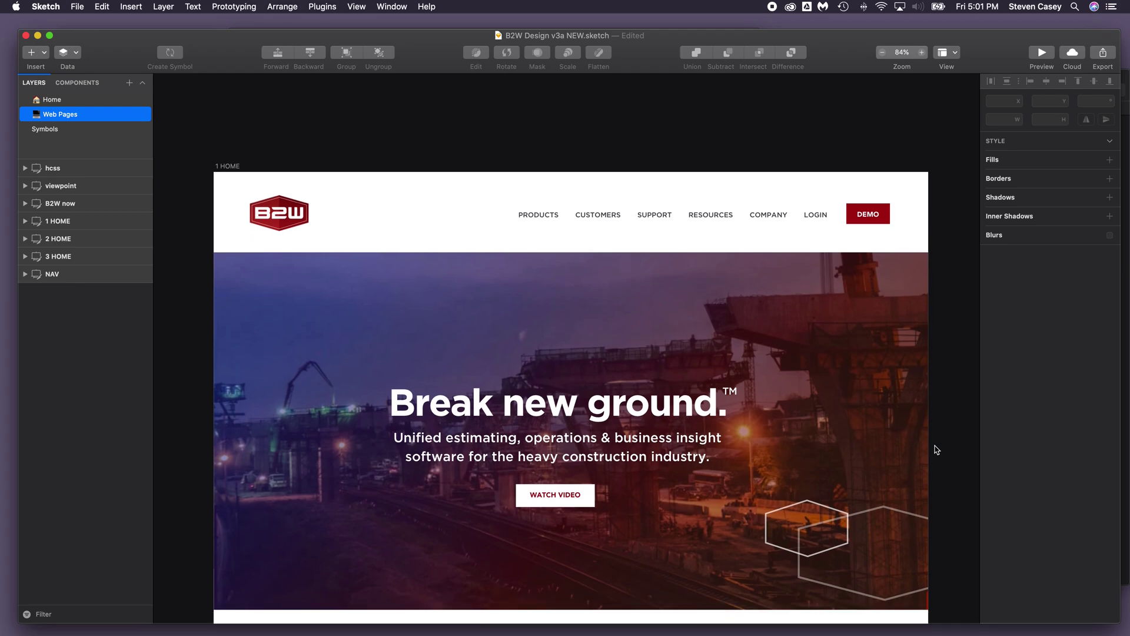
Review the 2 HOME artboard from its hero through the product icons, ebook, facts, teamwork, testimonial, clients and resources sections, and return to its header
scroll(936, 450, "right", 15)
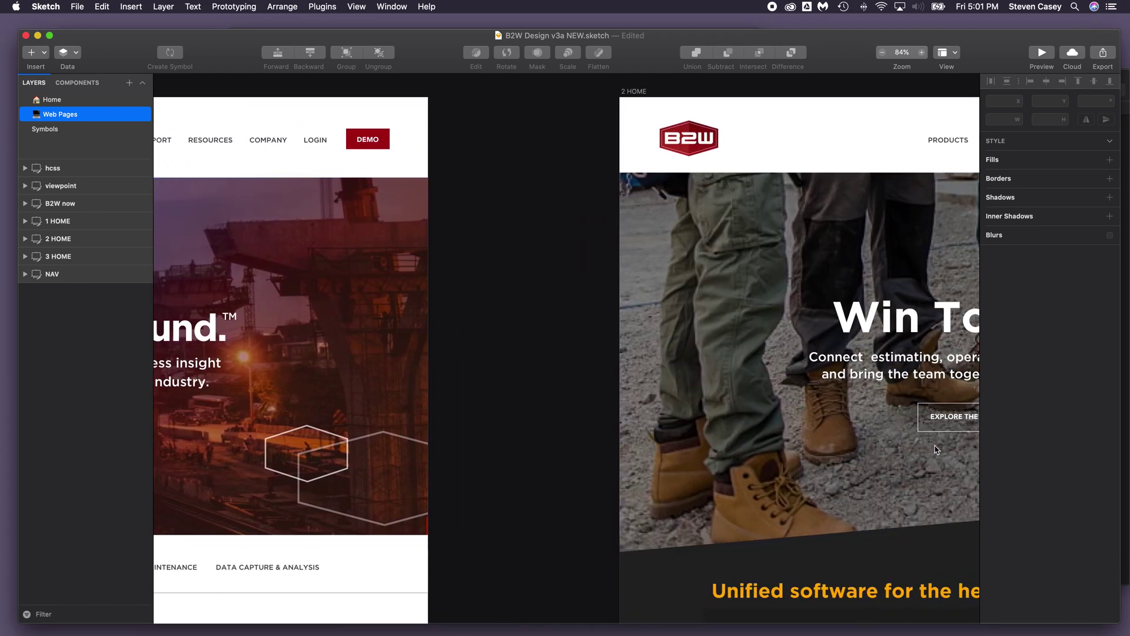
scroll(936, 450, "right", 5)
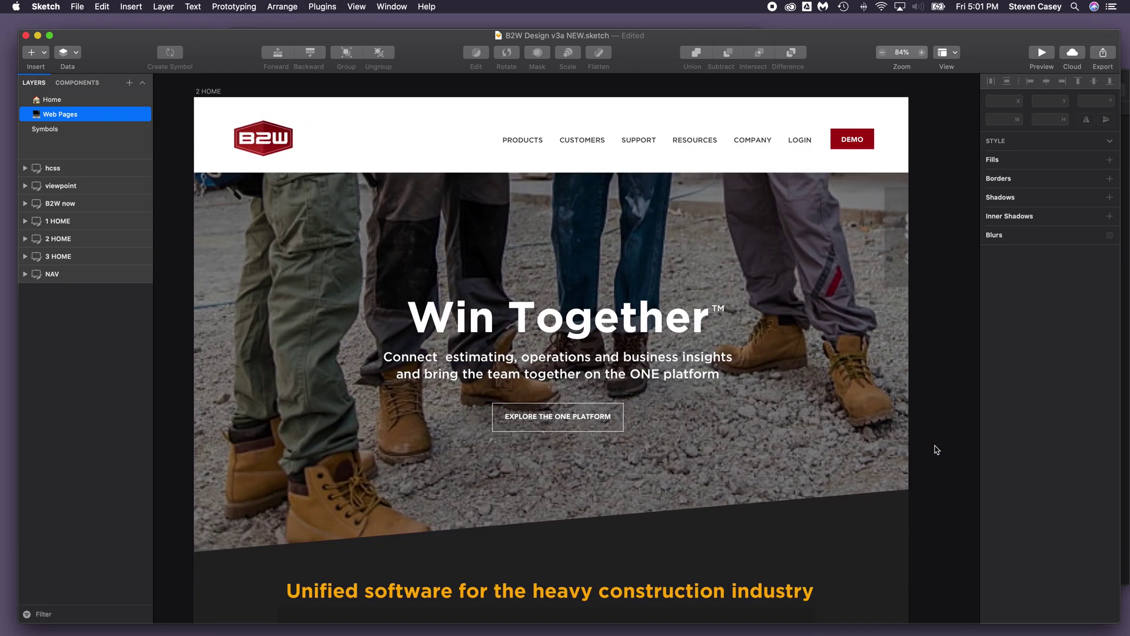
scroll(937, 449, "left", 2)
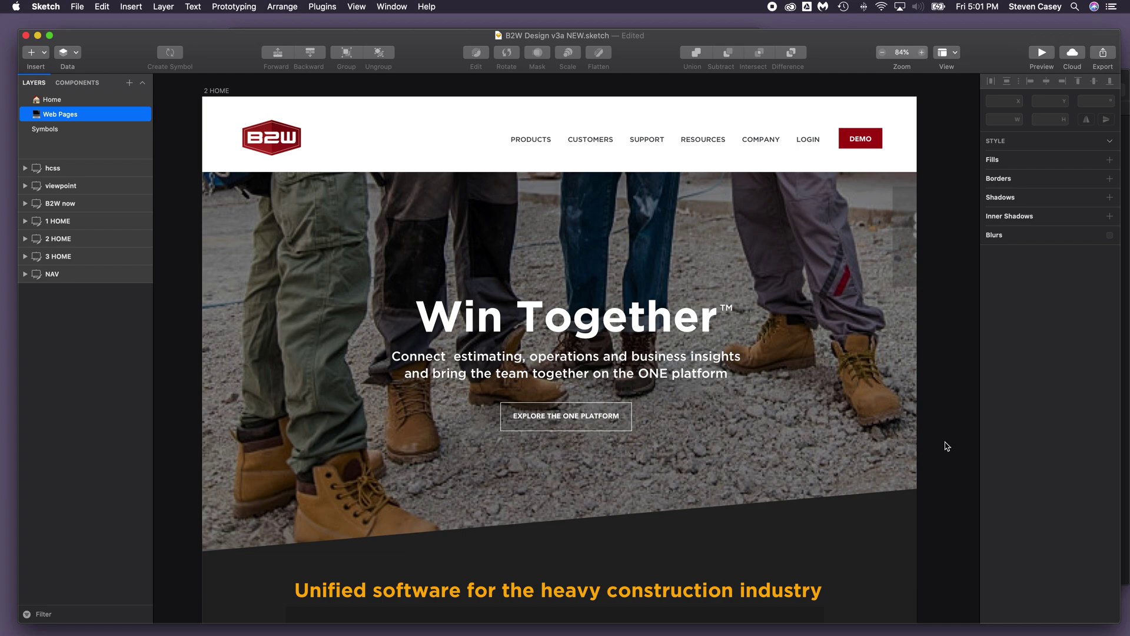
scroll(947, 446, "down", 10)
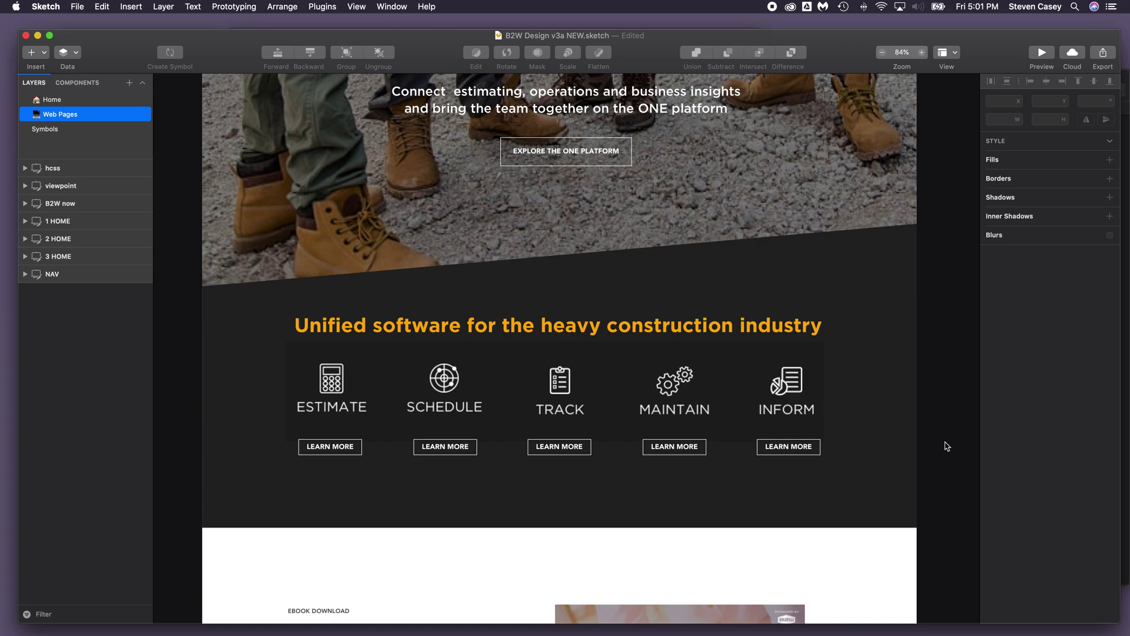
scroll(946, 446, "down", 15)
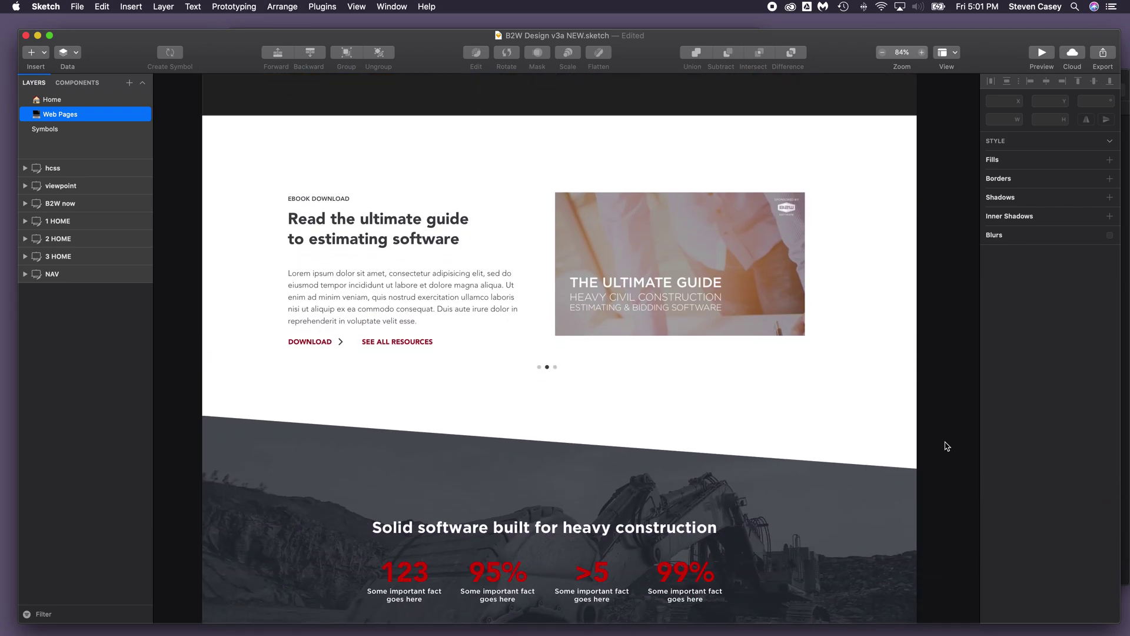
scroll(947, 445, "down", 13)
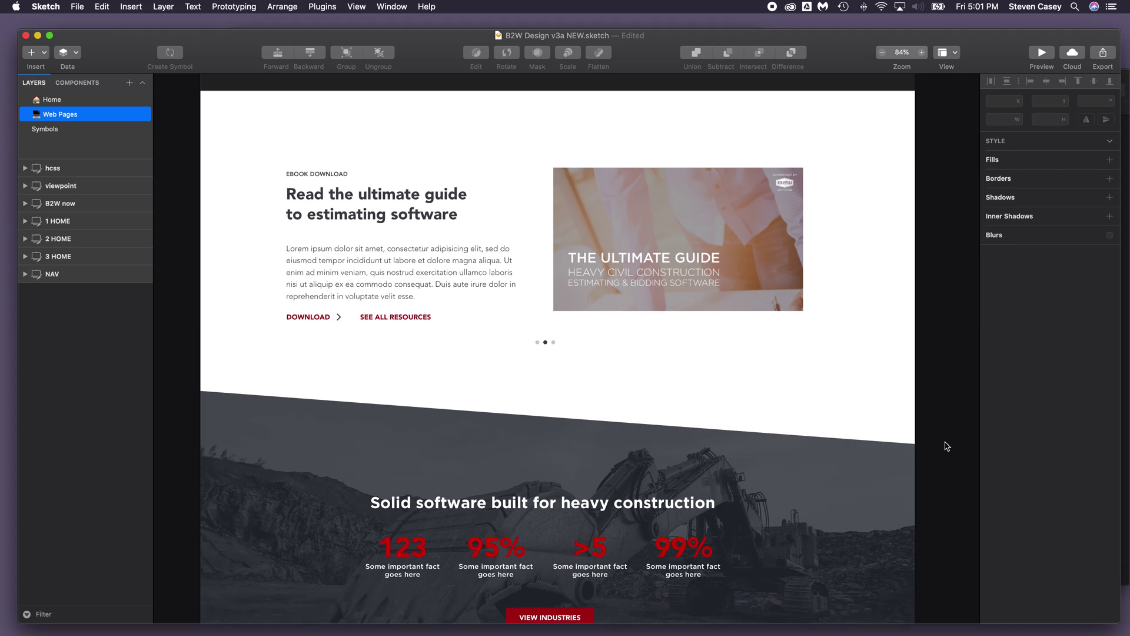
scroll(946, 446, "down", 11)
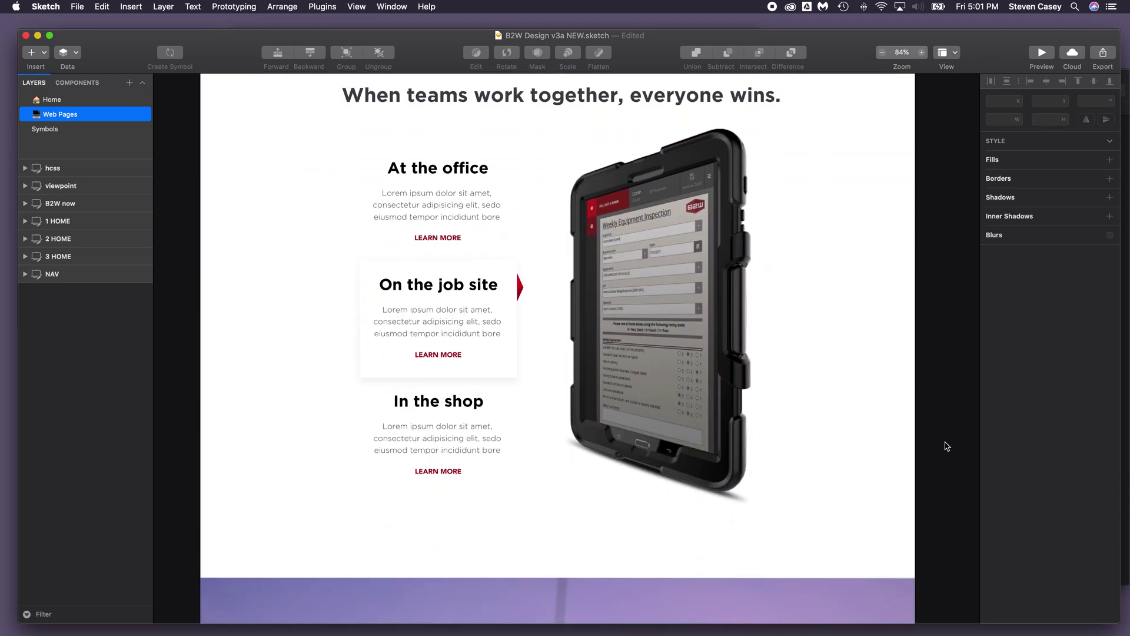
scroll(947, 446, "down", 20)
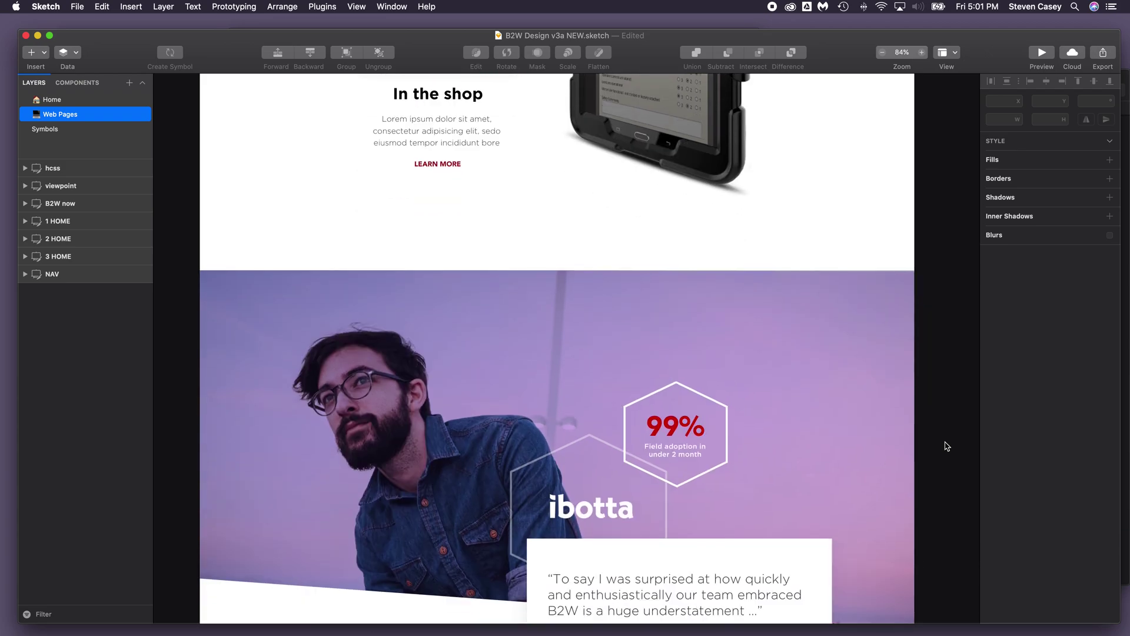
scroll(947, 445, "up", 1)
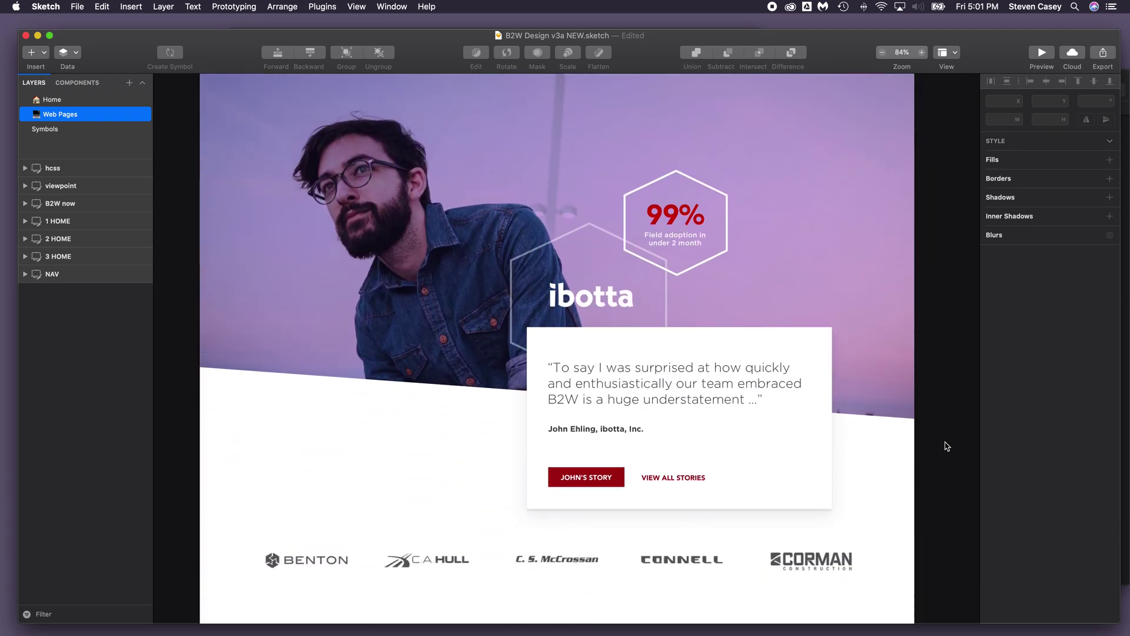
scroll(947, 446, "down", 20)
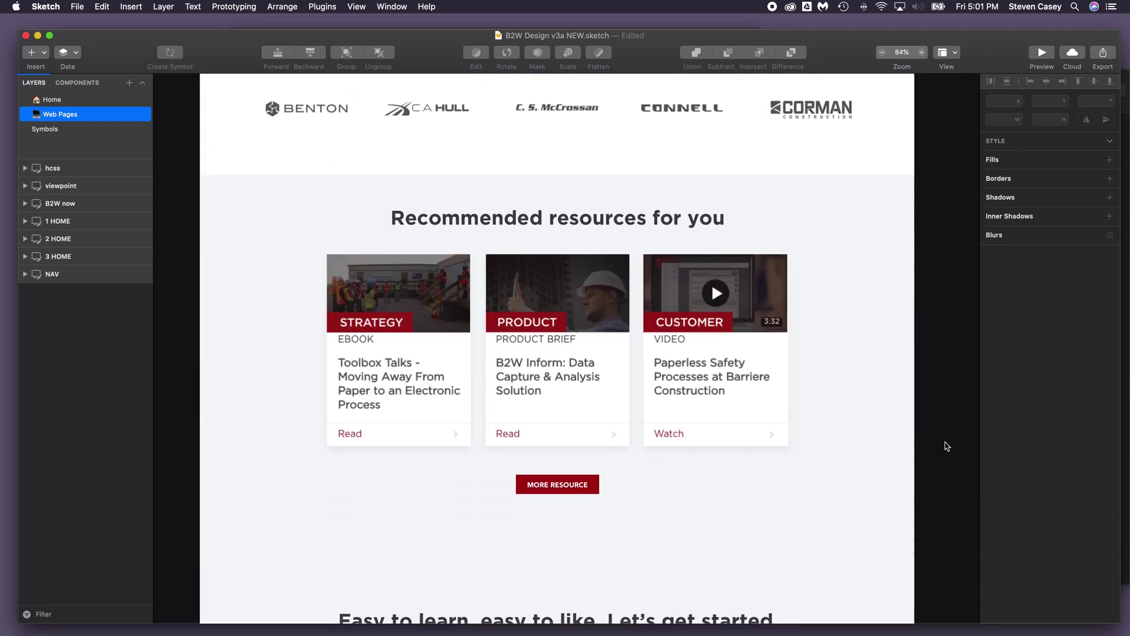
scroll(947, 445, "up", 20)
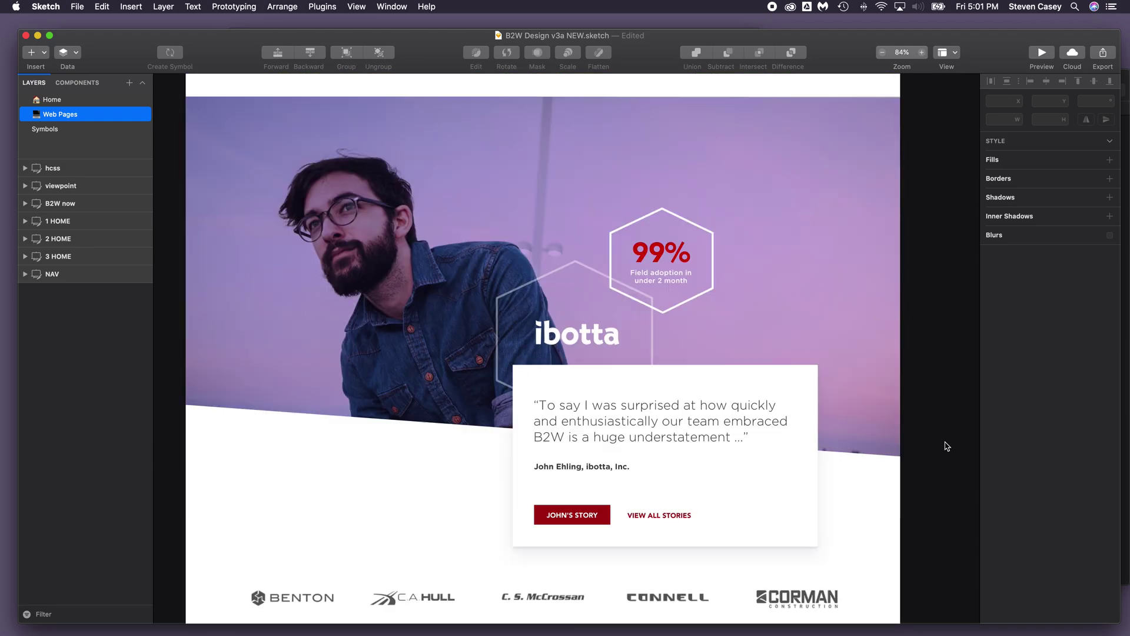
scroll(947, 446, "up", 20)
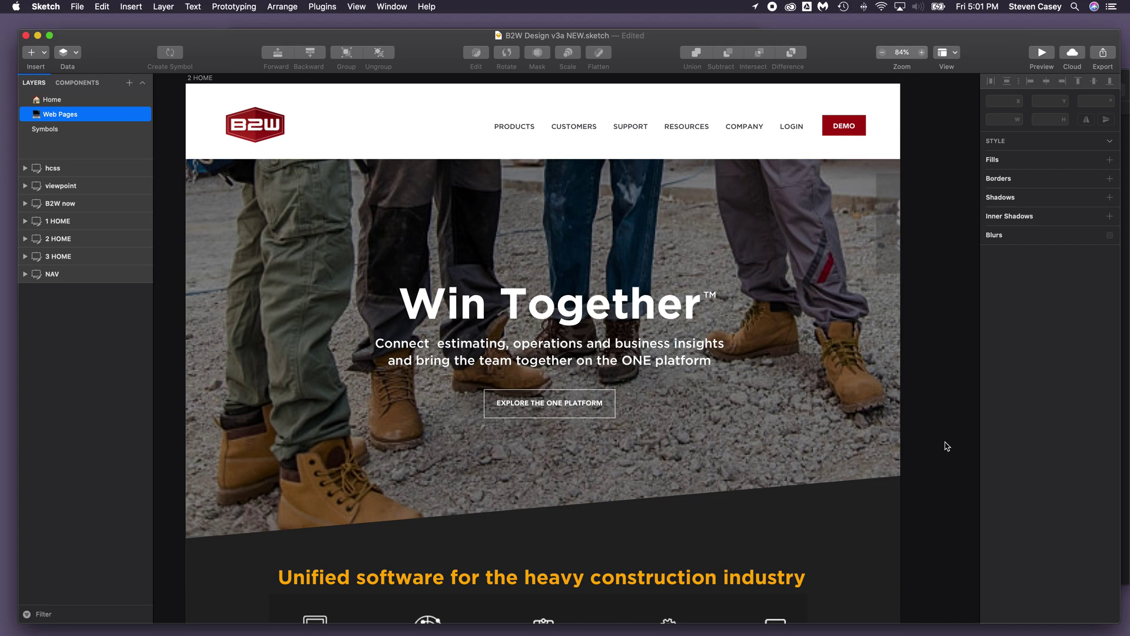
Examine the 3 HOME artboard from its hero through the platform, facts, teamwork, client logos and testimonial sections
scroll(947, 446, "right", 15)
scroll(946, 446, "left", 3)
scroll(947, 446, "left", 10)
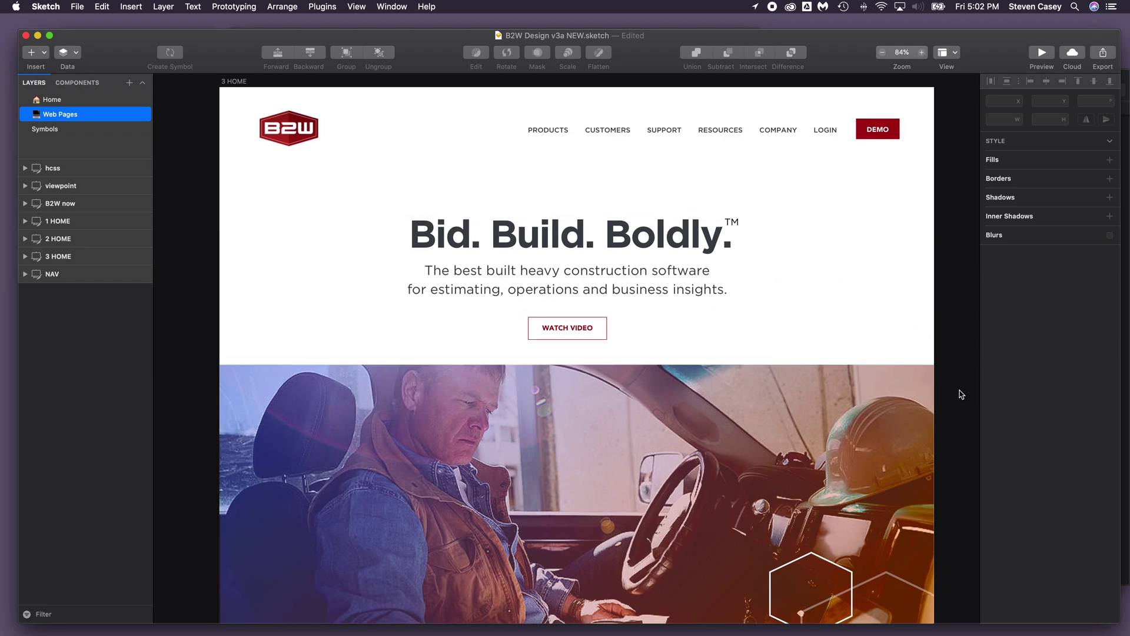
scroll(959, 393, "down", 5)
scroll(958, 396, "down", 9)
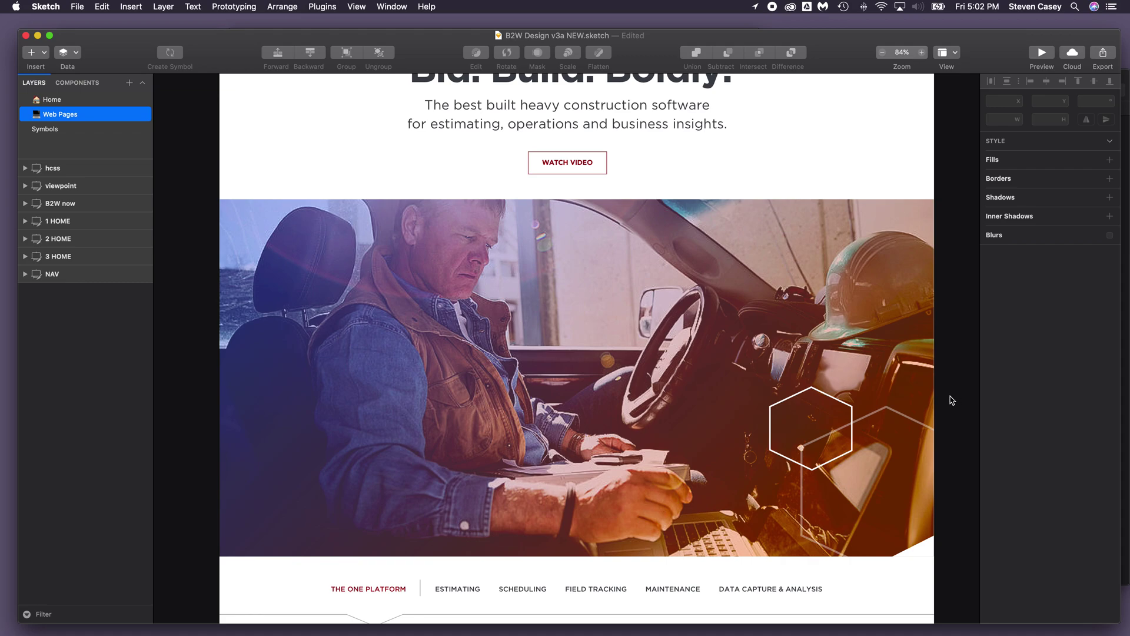
scroll(952, 400, "down", 8)
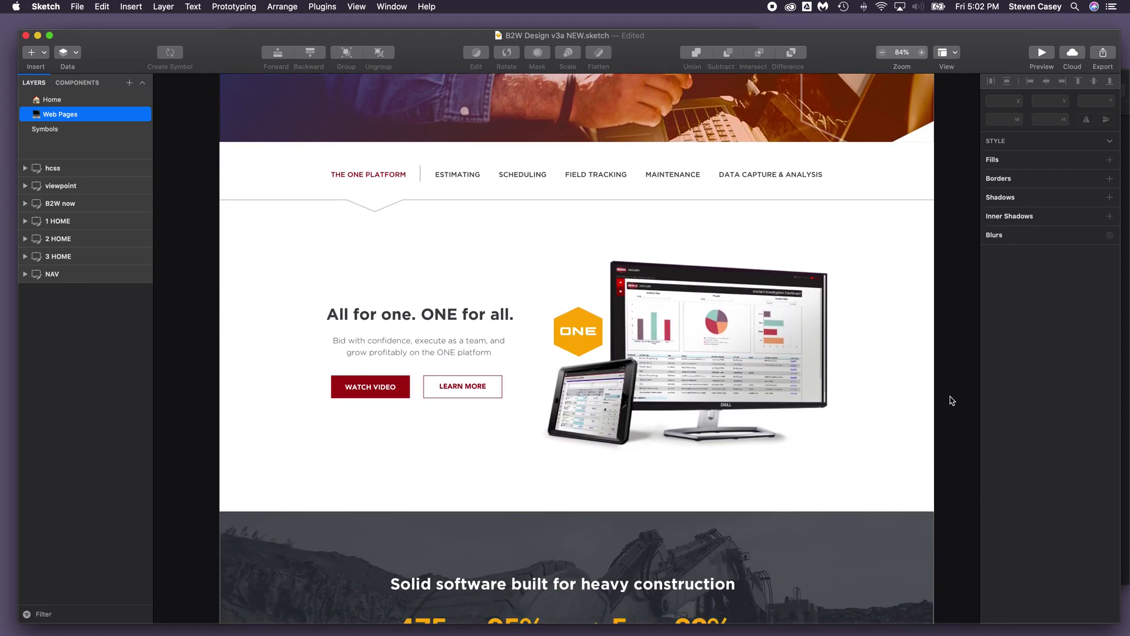
scroll(953, 401, "down", 11)
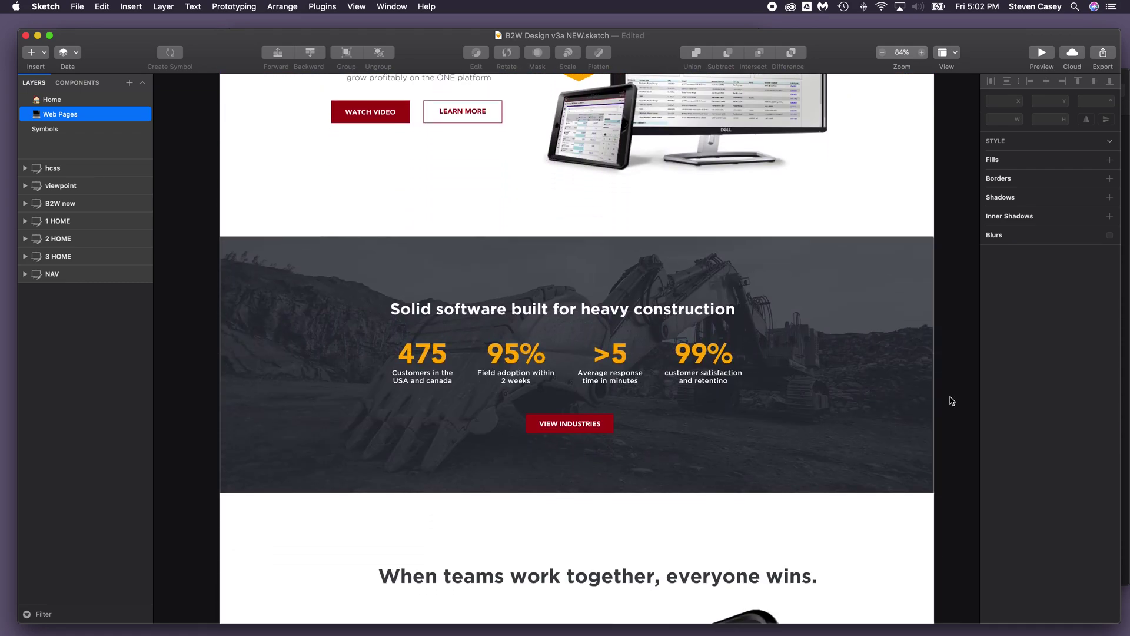
scroll(952, 400, "down", 1)
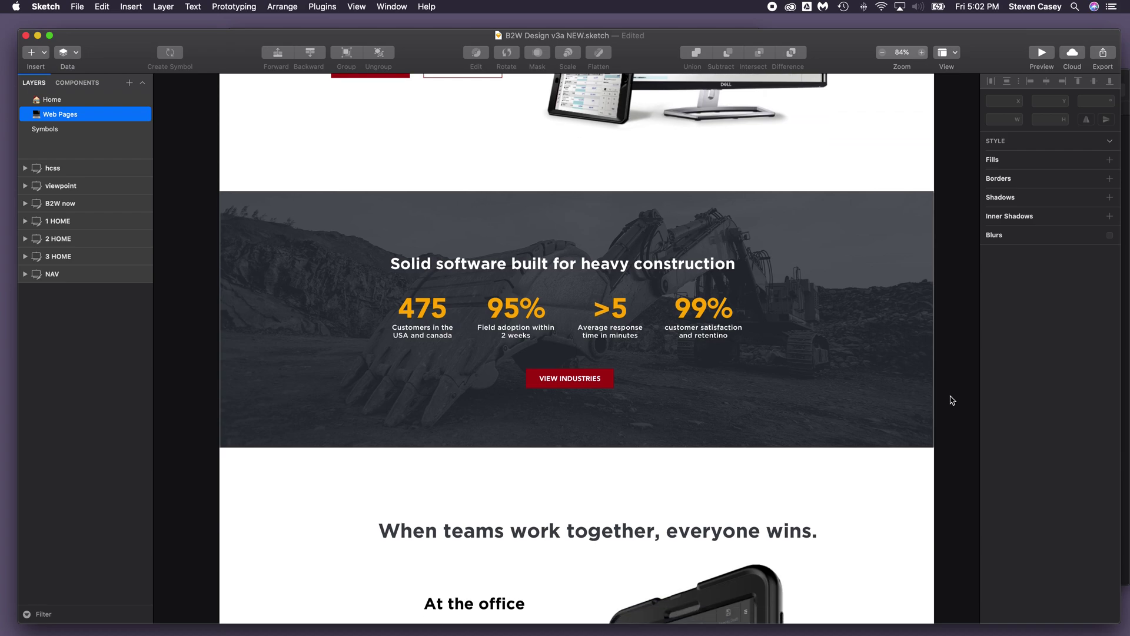
scroll(952, 401, "down", 10)
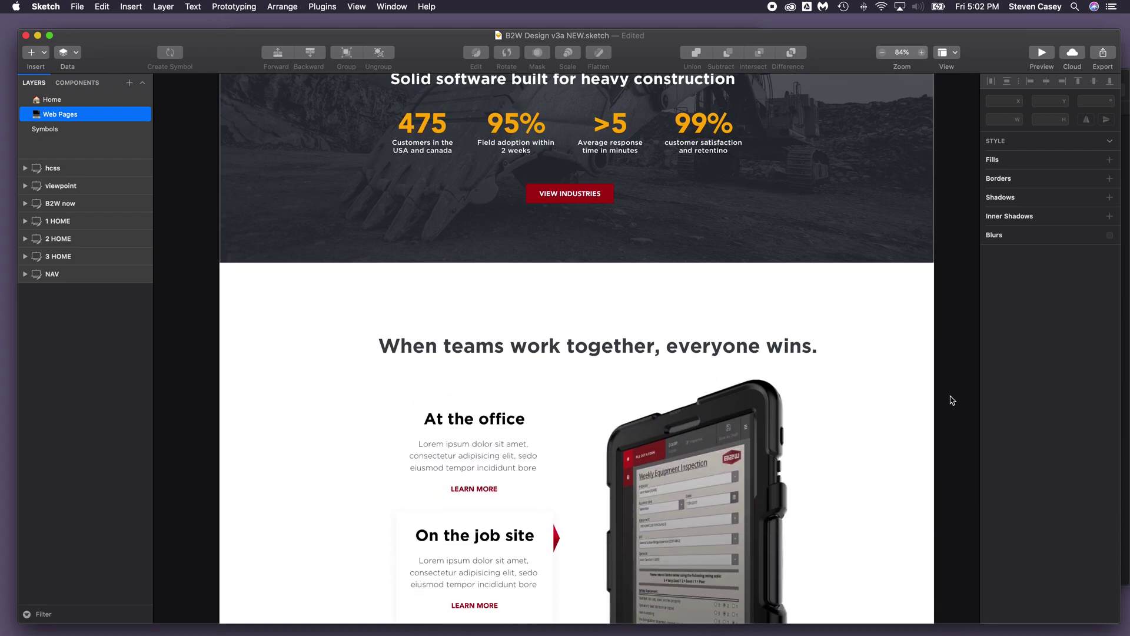
scroll(953, 401, "down", 20)
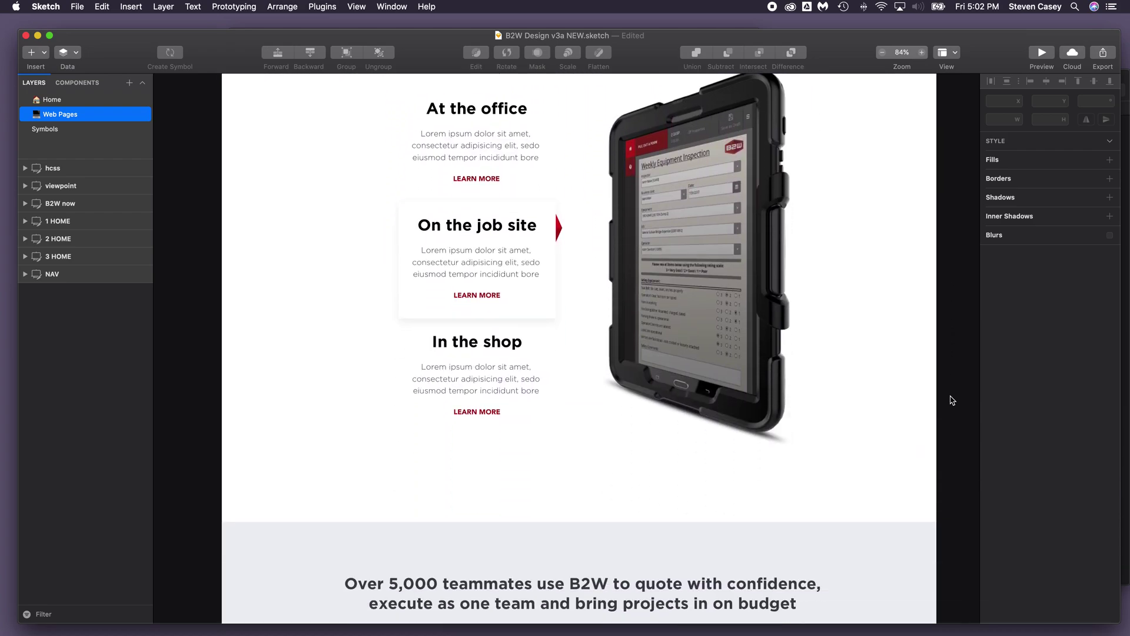
scroll(952, 401, "down", 5)
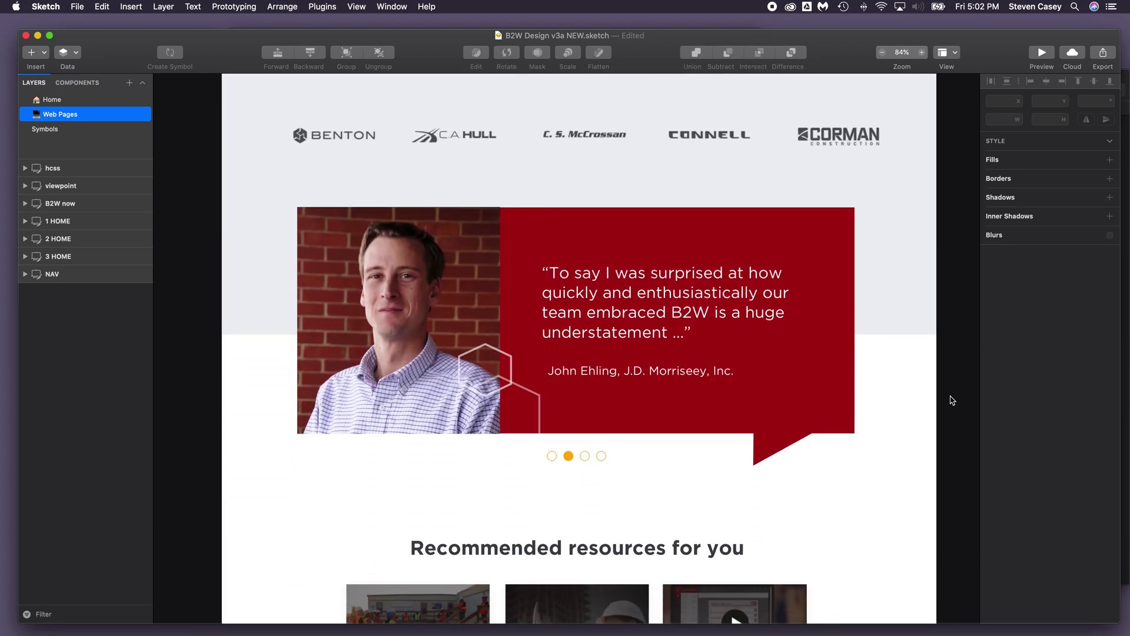
scroll(952, 400, "up", 9)
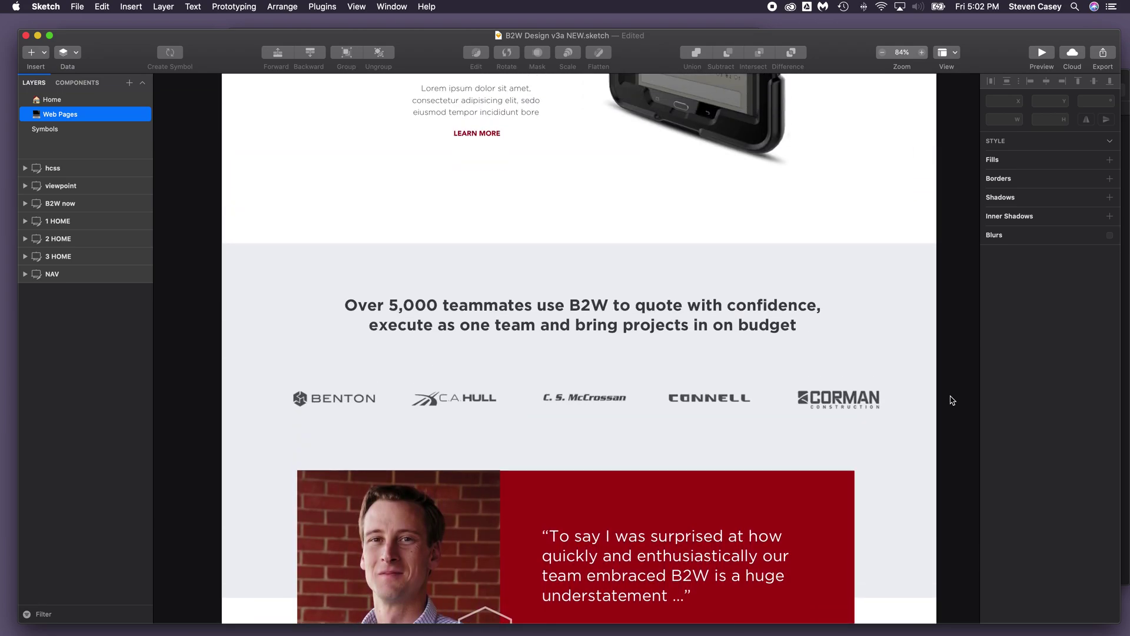
Switch to the Chrome browser and open b2wsoftware.com in a new tab
key("ctrl+Right")
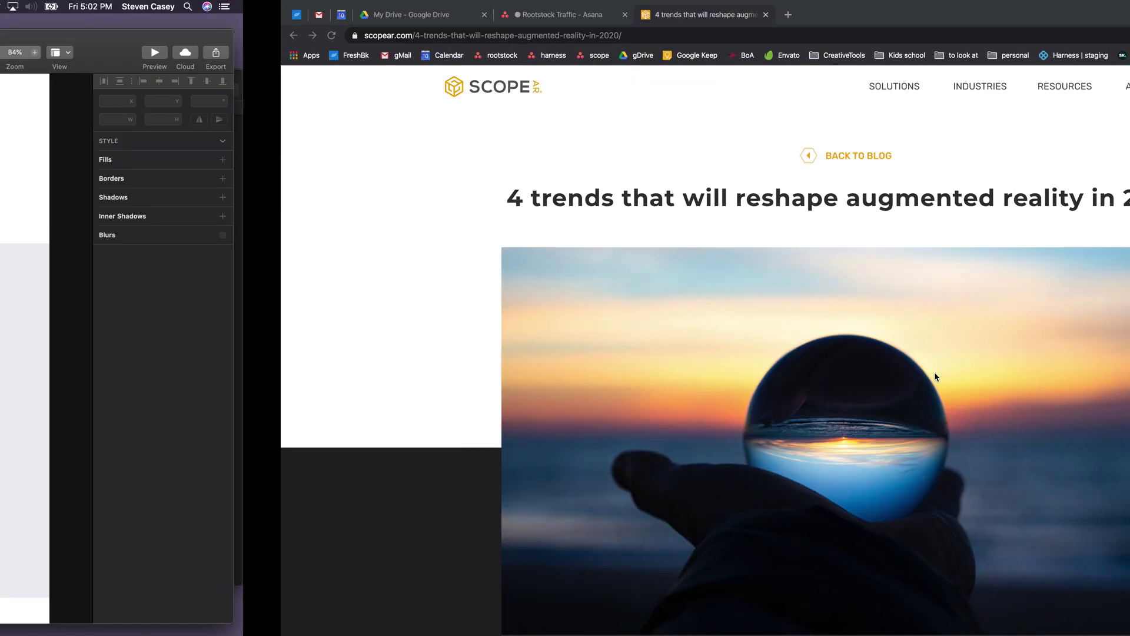
left_click(507, 15)
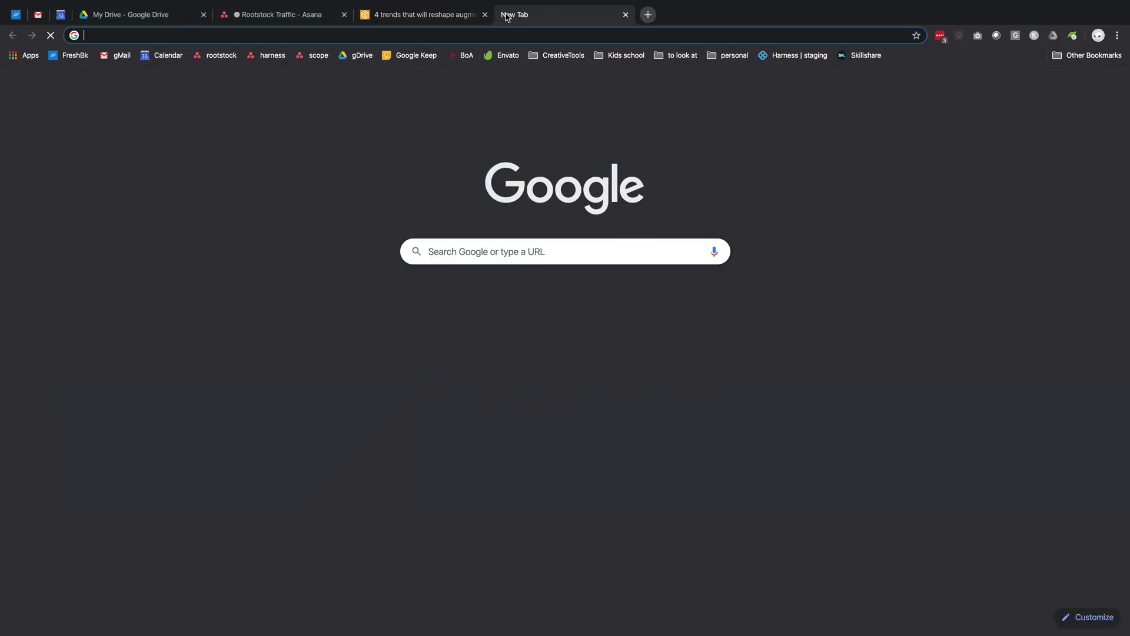
type("b2w")
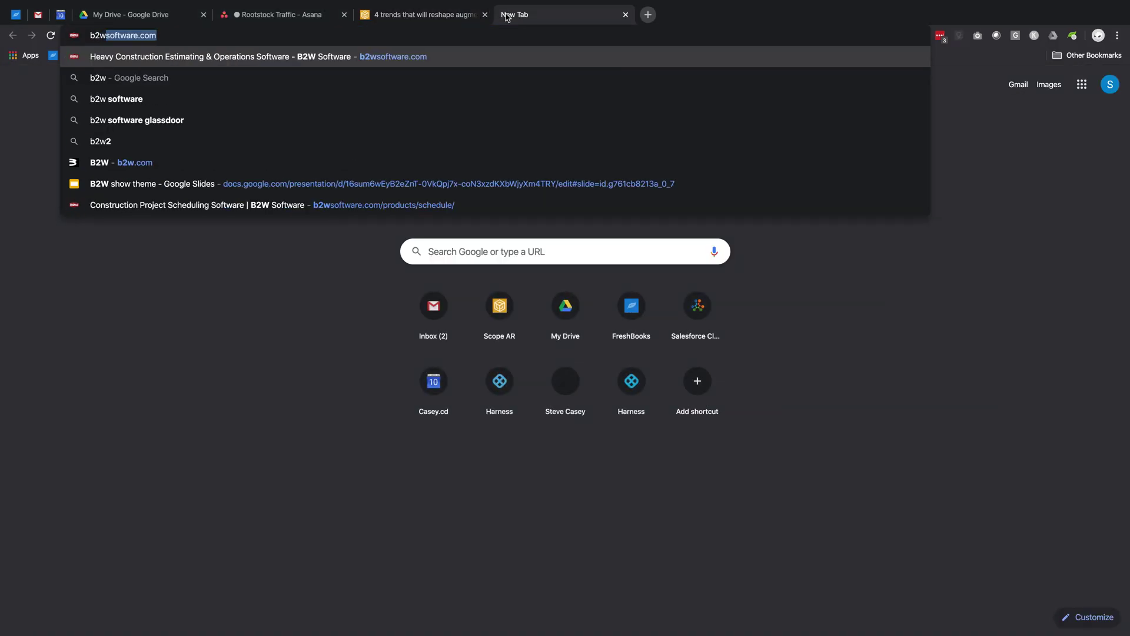
key("Return")
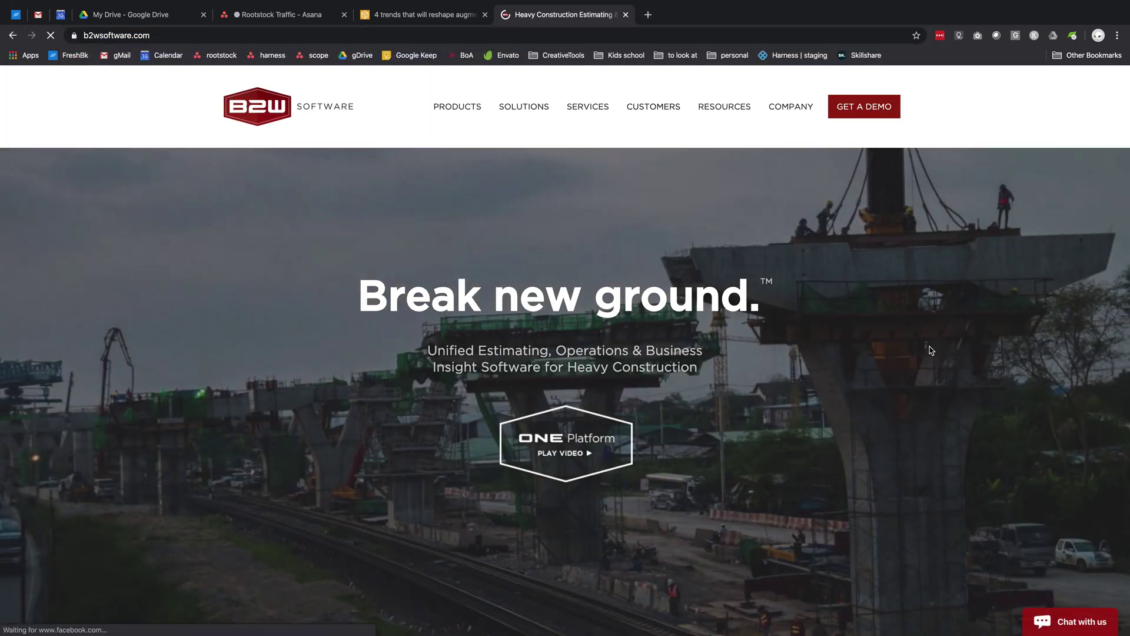
Review the live B2W home page through the ONE Platform, customer results, resources and teamwork sections
scroll(920, 345, "down", 10)
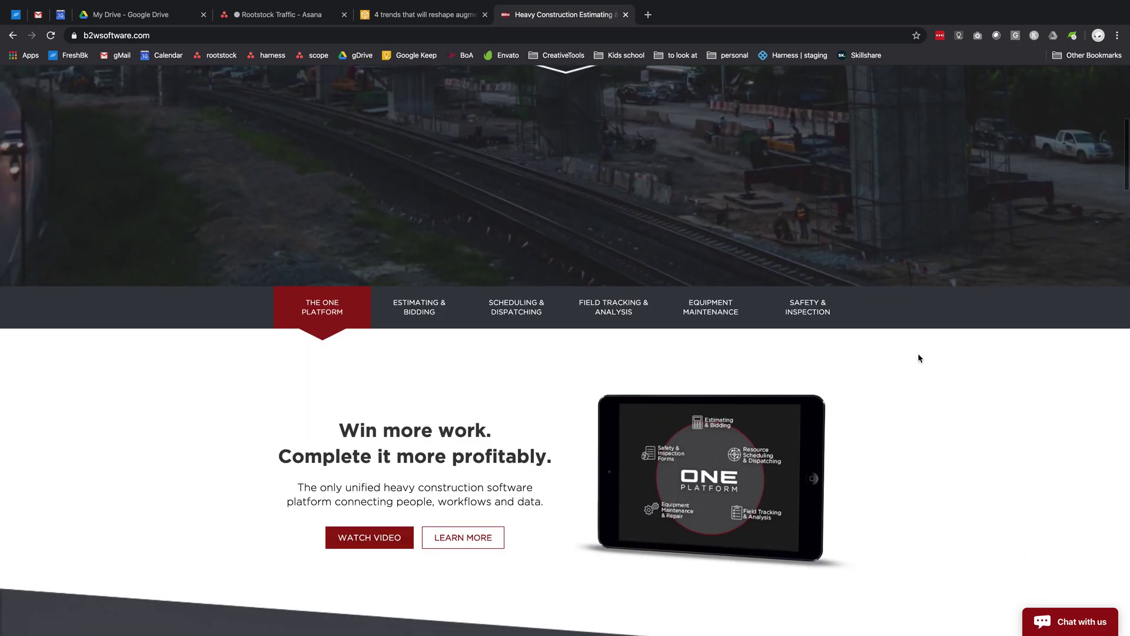
scroll(934, 362, "down", 10)
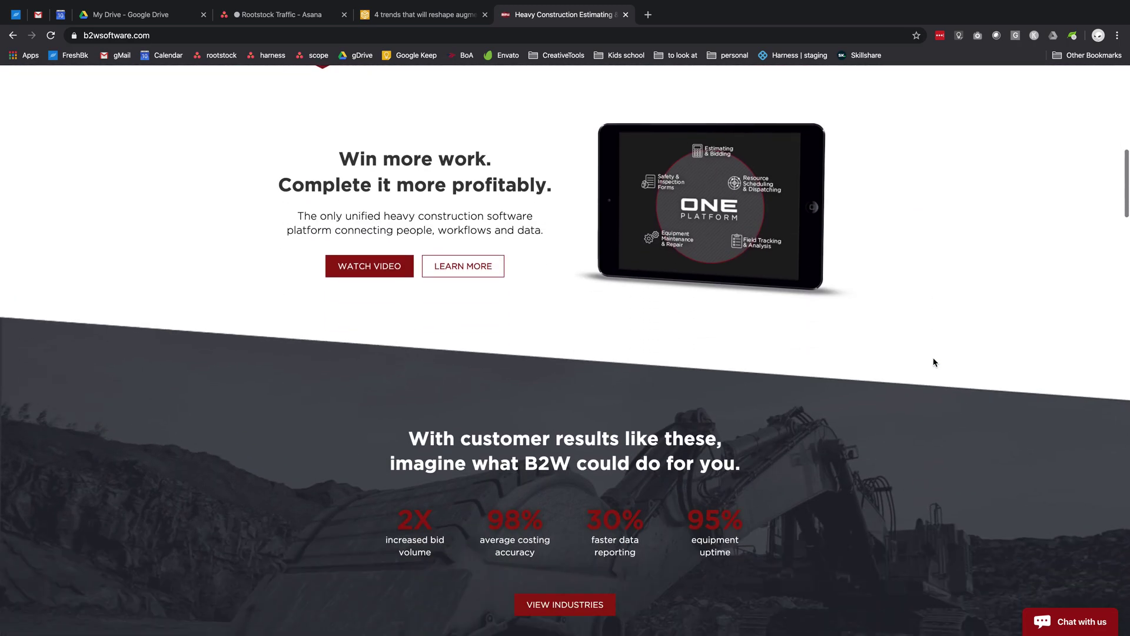
scroll(933, 359, "down", 10)
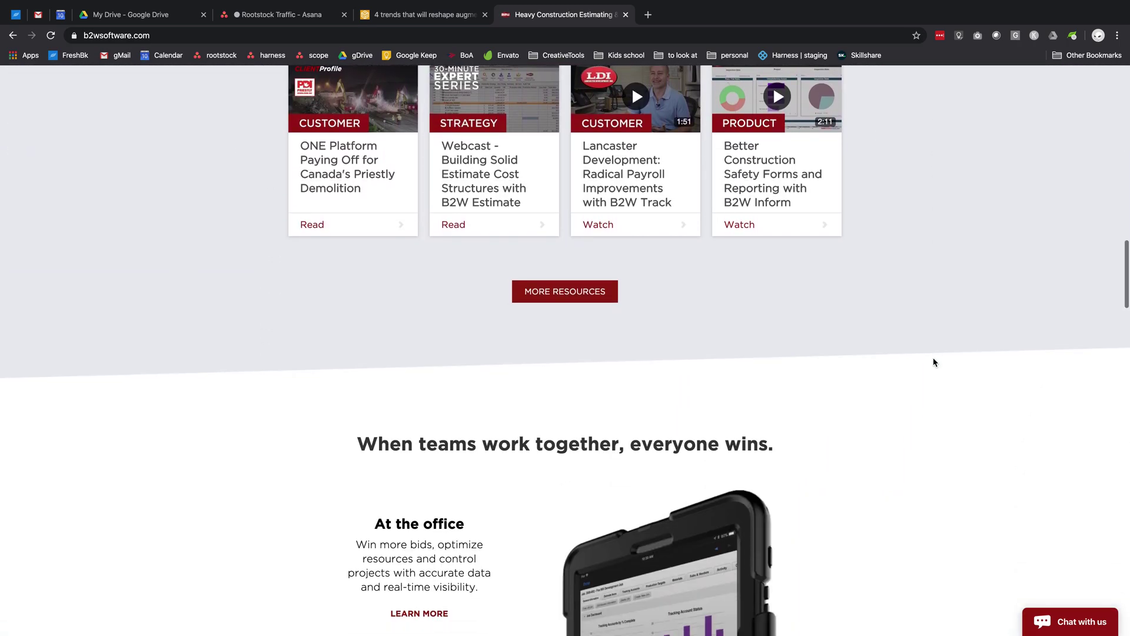